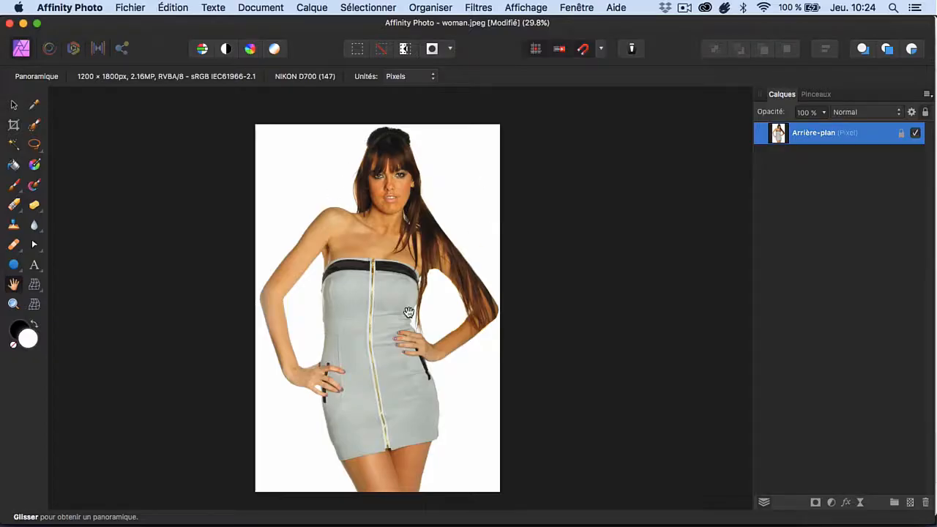
# - Switch from the Photo Persona to the Liquify Persona for the woman photo
pyautogui.click(51, 50)
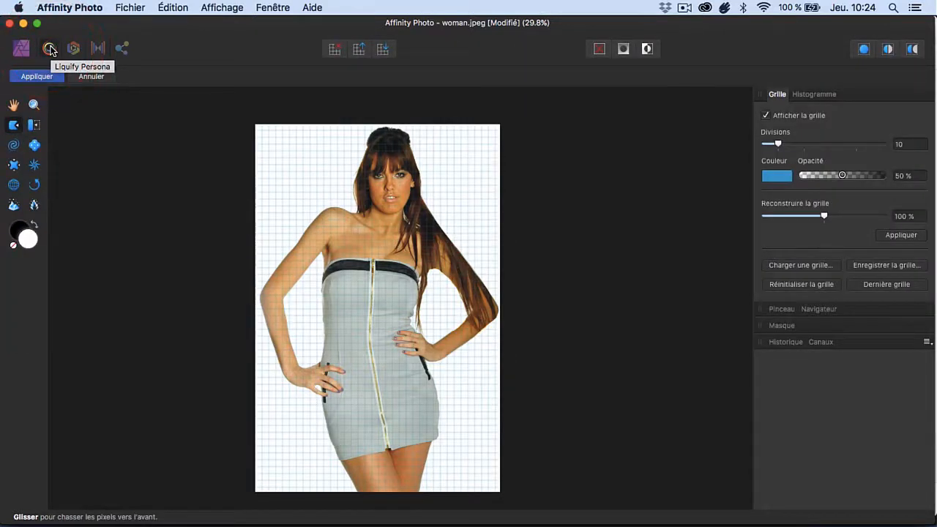
pyautogui.click(21, 48)
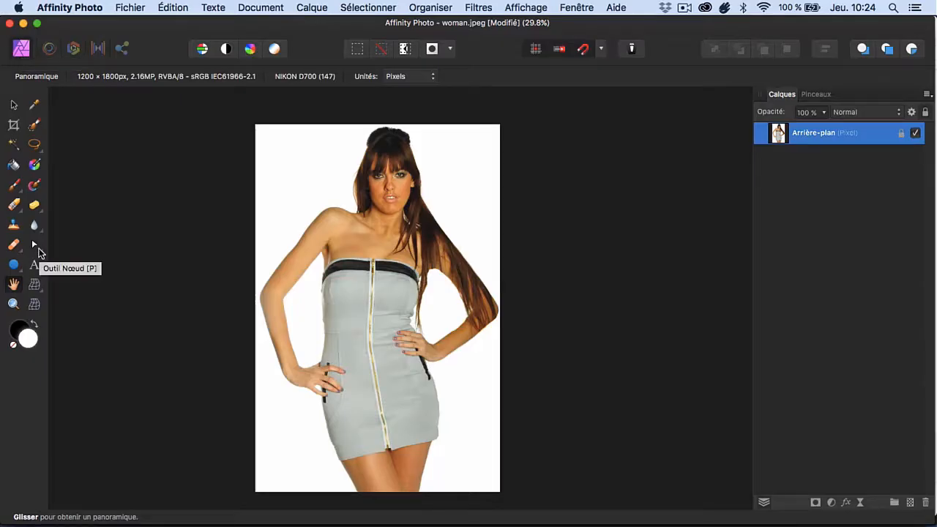
pyautogui.click(39, 51)
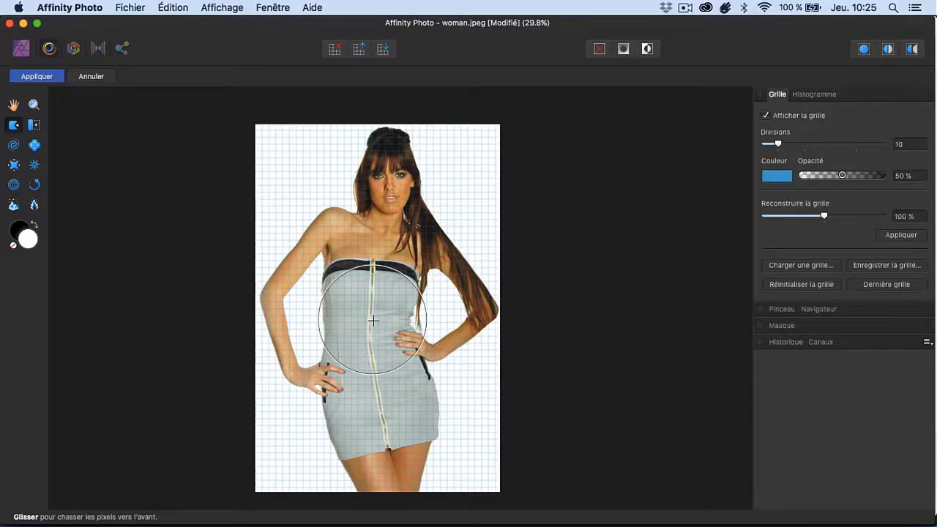
# - Examine the woman's torso, dress, arms and face at close range
pyautogui.click(34, 104)
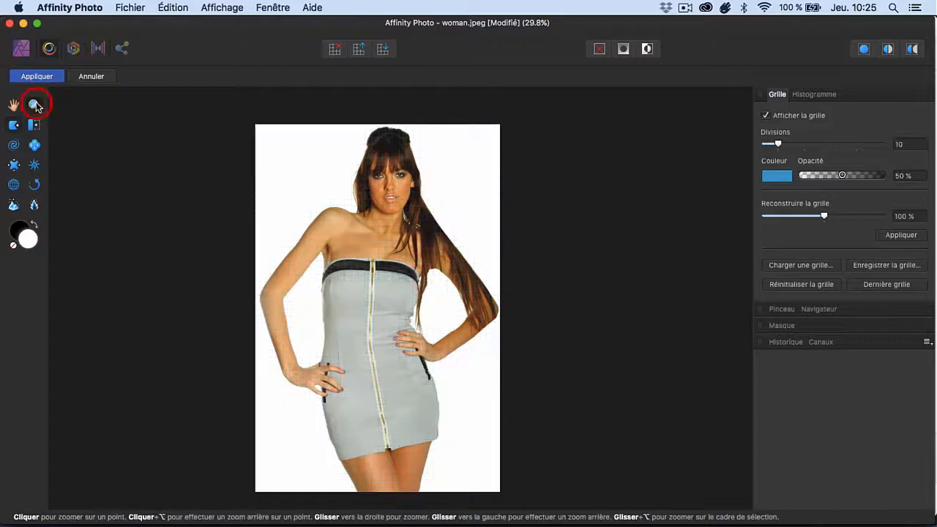
pyautogui.click(333, 254)
pyautogui.click(334, 253)
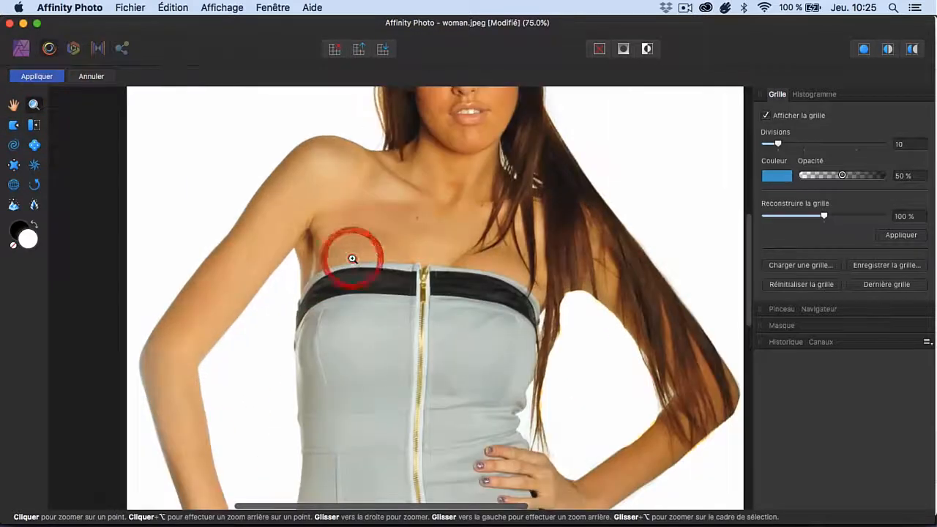
pyautogui.click(13, 105)
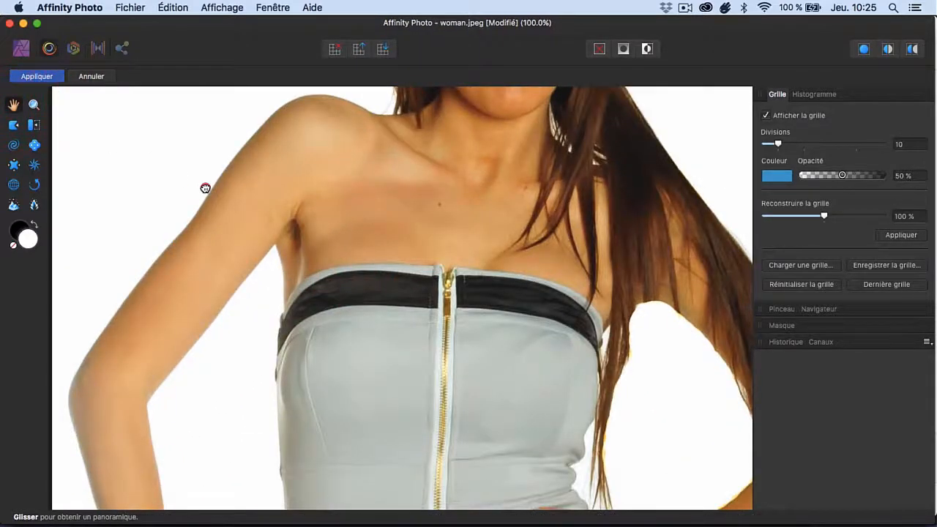
pyautogui.moveTo(205, 188); pyautogui.dragTo(182, 7)
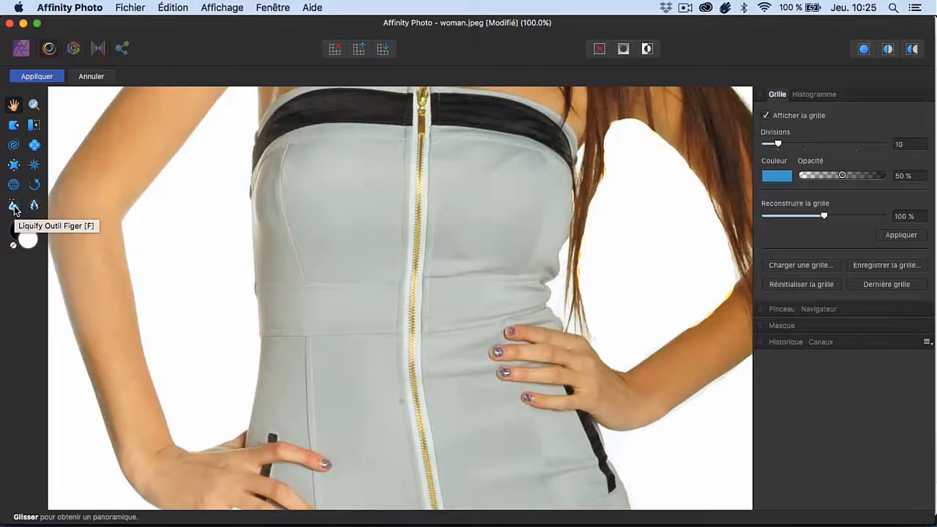
pyautogui.scroll(-5, 287, 252)
pyautogui.scroll(5, 286, 253)
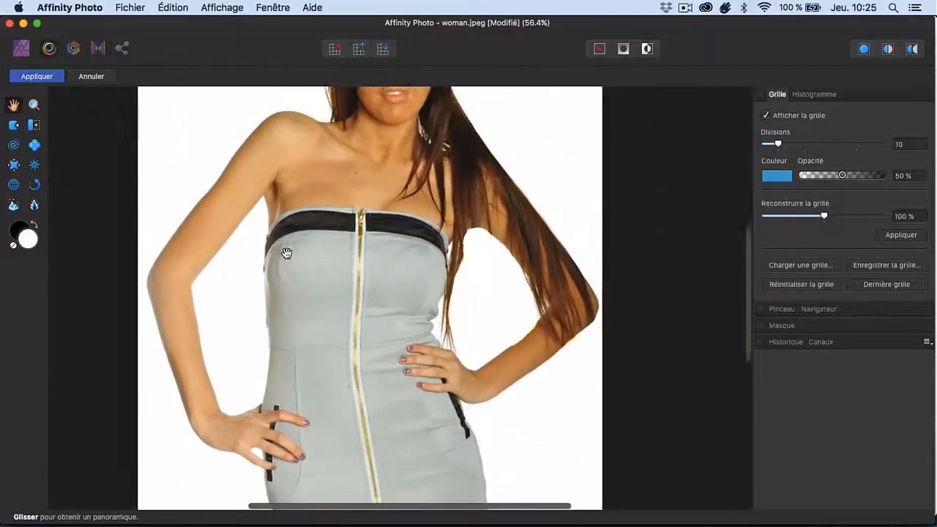
pyautogui.scroll(2, 287, 252)
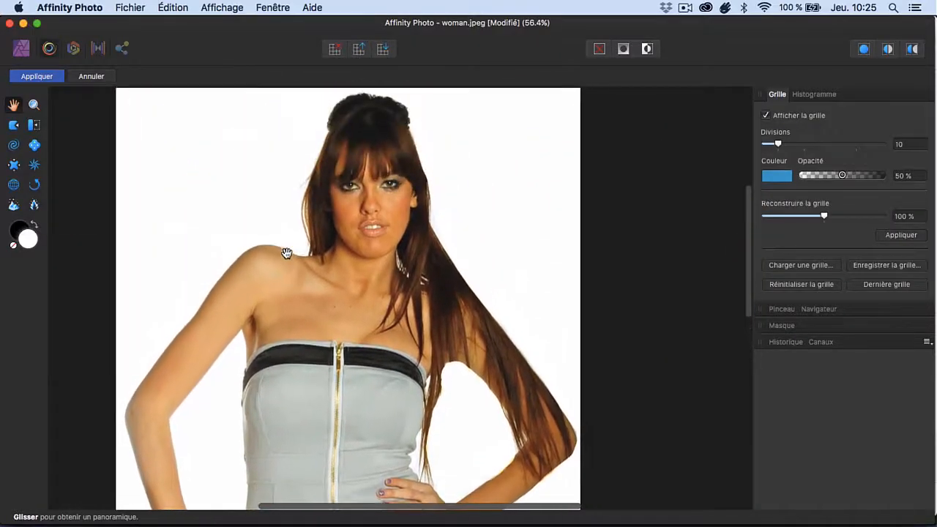
# - Choose the Push Forward tool and set its brush to 256 px with the Gaussian (Gaussien) ramp
pyautogui.click(14, 126)
pyautogui.scroll(-3, 277, 270)
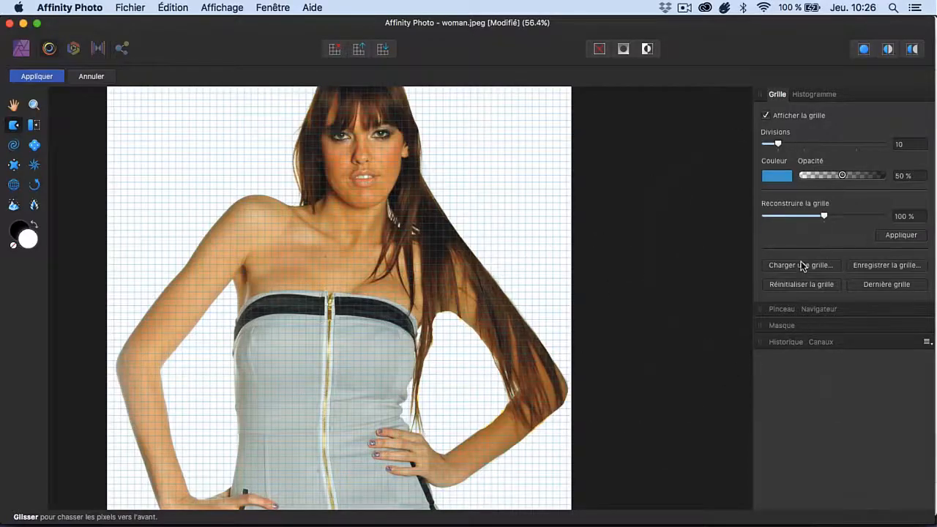
pyautogui.click(782, 310)
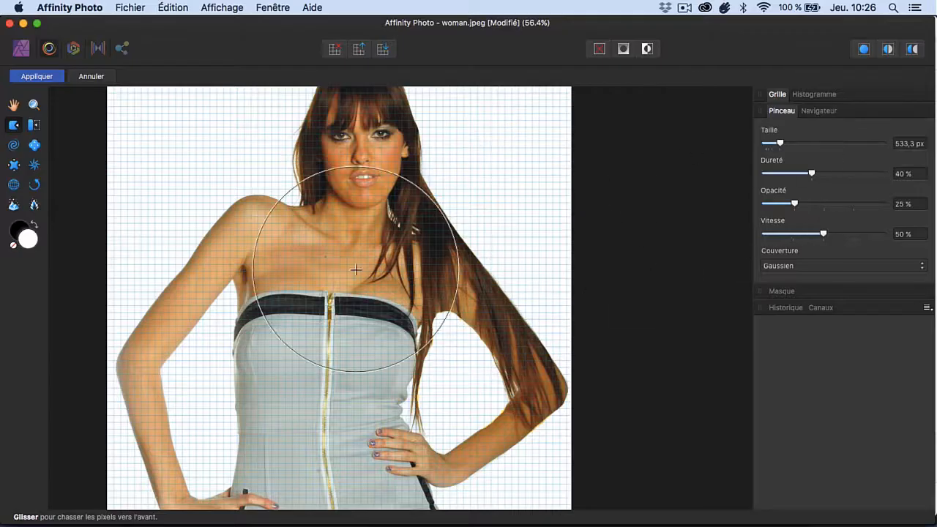
pyautogui.moveTo(780, 142)
pyautogui.mouseDown()
pyautogui.moveTo(799, 142)
pyautogui.moveTo(771, 144)
pyautogui.mouseUp()
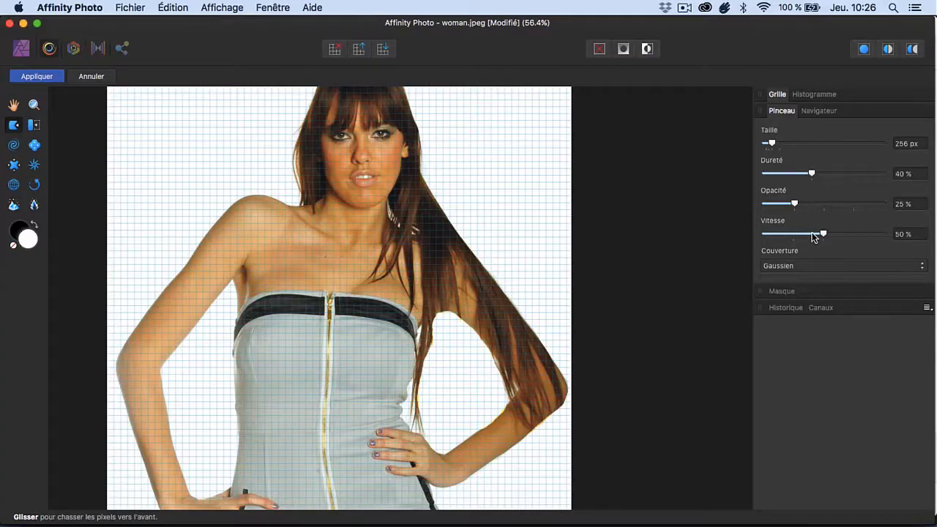
pyautogui.click(808, 263)
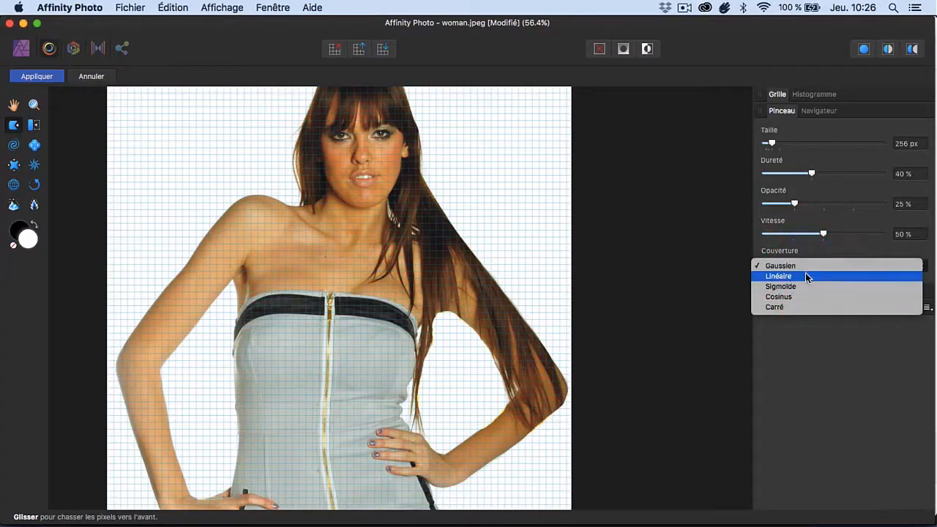
pyautogui.click(805, 265)
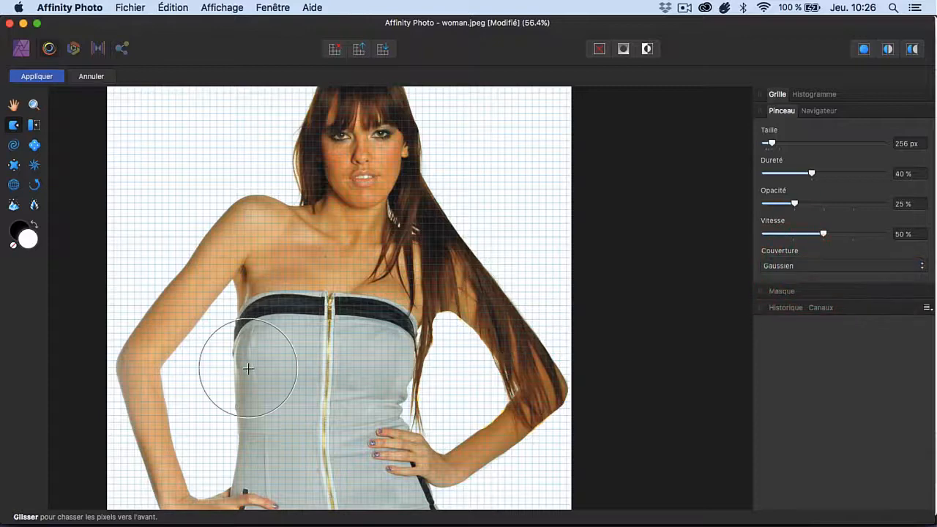
# - Try pushing the dress sideways across the waist and zip with the Push Forward tool
pyautogui.scroll(2, 248, 368)
pyautogui.scroll(1, 248, 368)
pyautogui.scroll(-3, 248, 368)
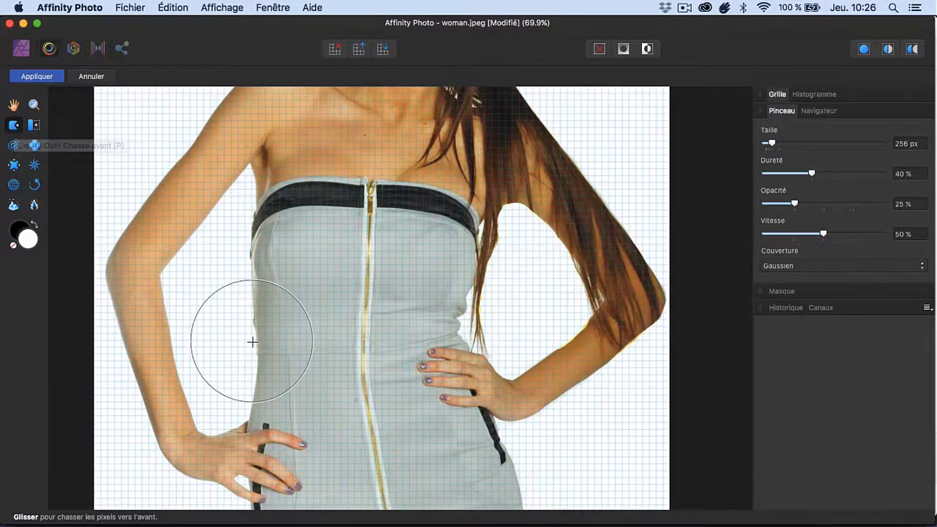
pyautogui.moveTo(252, 342); pyautogui.dragTo(583, 337)
pyautogui.press('super+z')
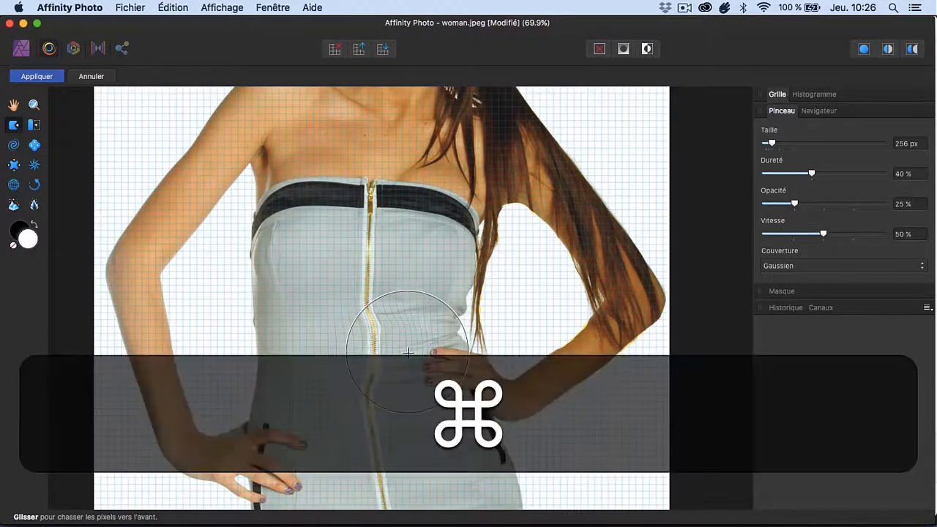
pyautogui.press('super+z')
# - Try a second push stroke from the zip toward the woman's hand on her hip
pyautogui.scroll(5, 354, 342)
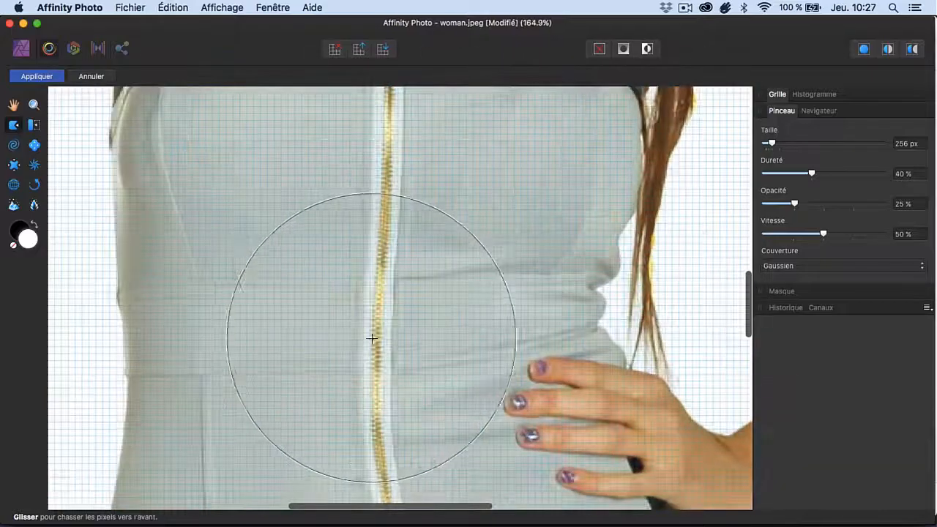
pyautogui.moveTo(371, 338); pyautogui.dragTo(579, 332)
pyautogui.press('super+z')
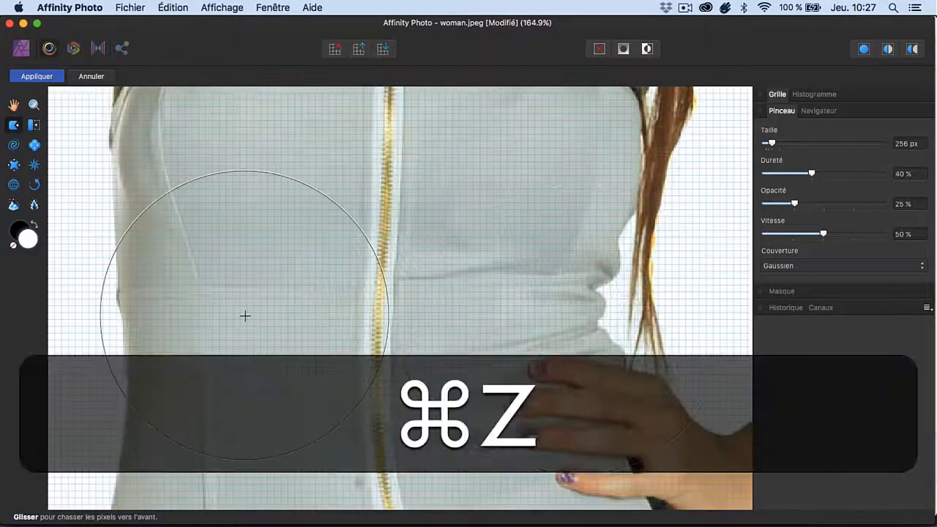
# - Enlarge the brush to 351.5 px and push both sides of the dress's waist inward
pyautogui.scroll(-6, 245, 317)
pyautogui.scroll(-1, 245, 317)
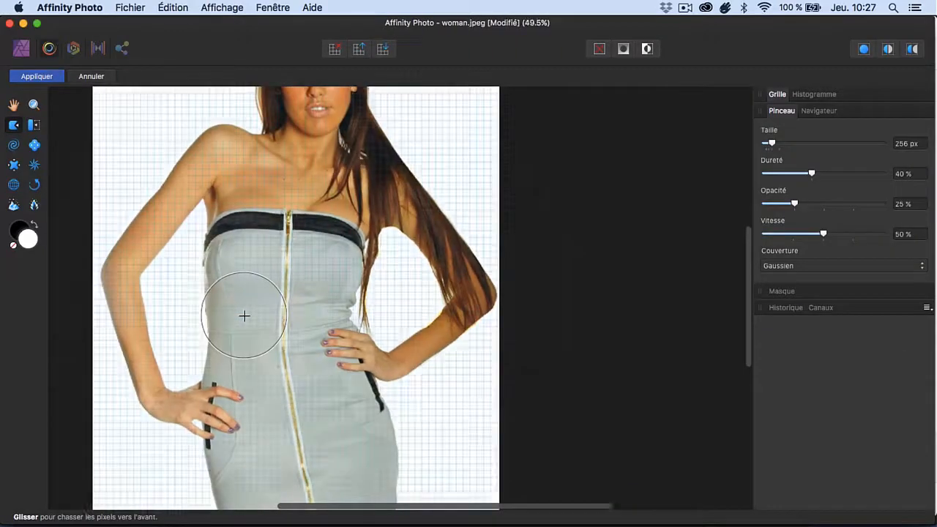
pyautogui.moveTo(244, 316); pyautogui.dragTo(253, 317)
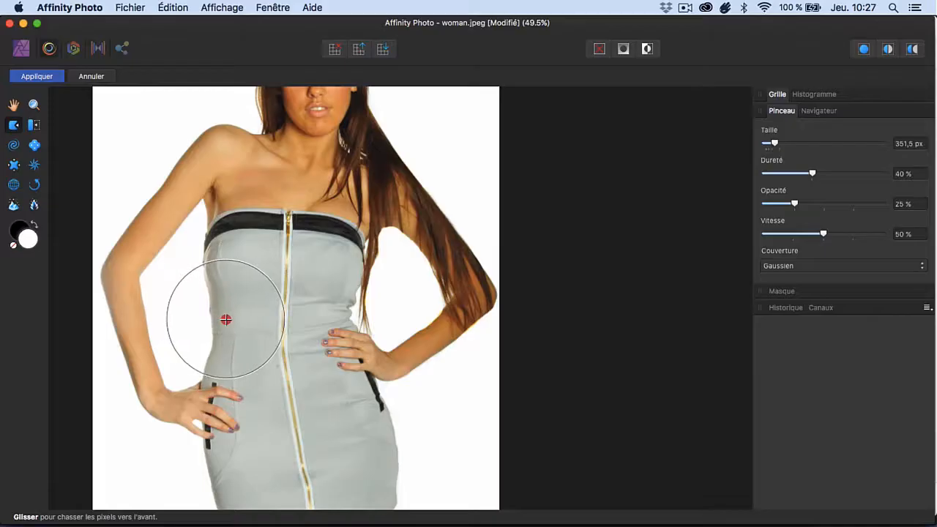
pyautogui.click(226, 318)
pyautogui.click(357, 306)
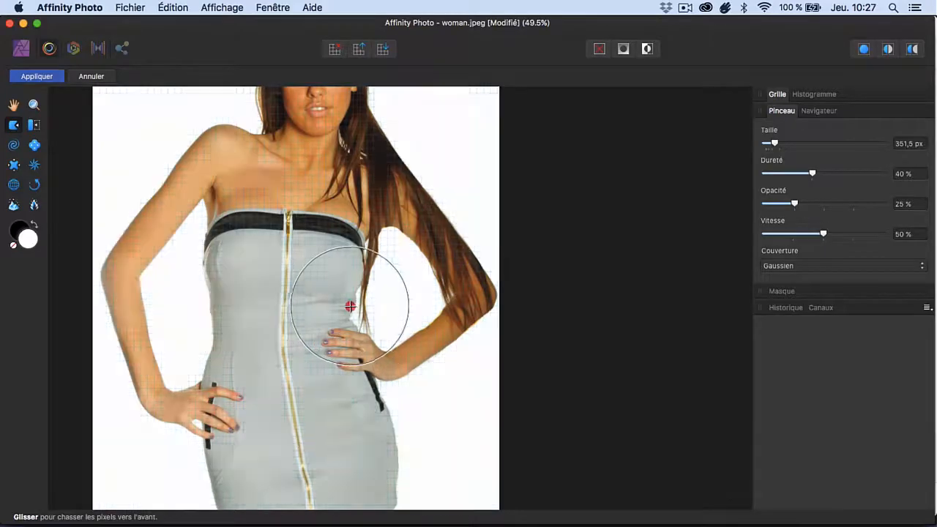
pyautogui.click(319, 431)
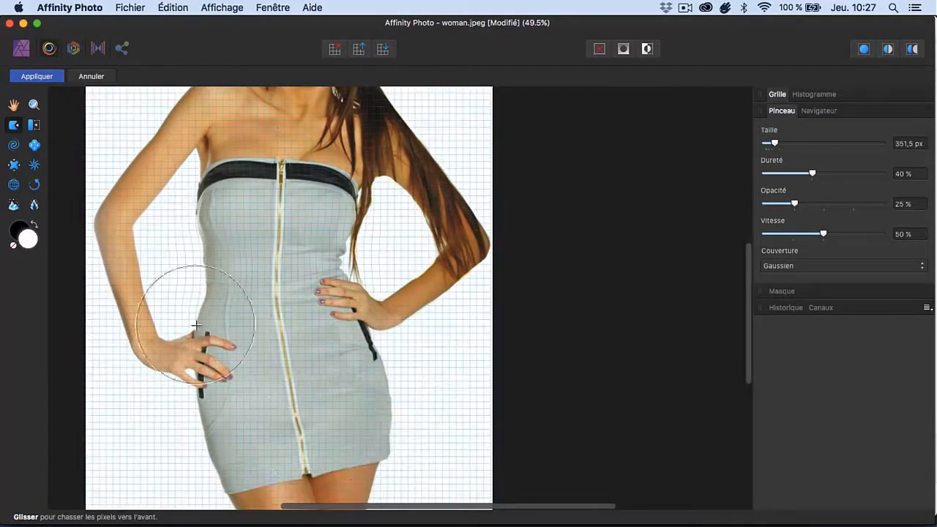
# - Try narrowing the waist and hips by running the Push Left tool along both edges of the dress
pyautogui.click(34, 125)
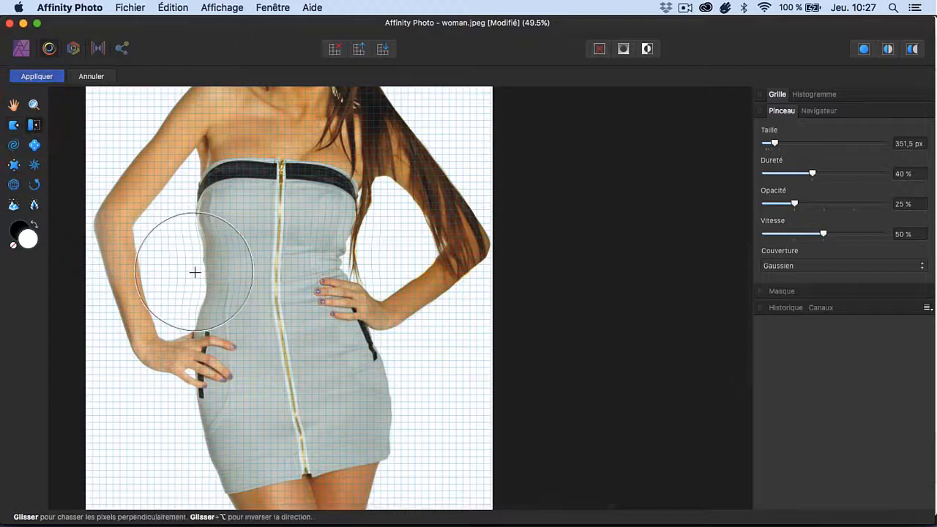
pyautogui.moveTo(202, 272)
pyautogui.mouseDown()
pyautogui.moveTo(226, 273)
pyautogui.moveTo(188, 266)
pyautogui.moveTo(239, 268)
pyautogui.moveTo(178, 263)
pyautogui.moveTo(241, 271)
pyautogui.moveTo(176, 261)
pyautogui.moveTo(232, 268)
pyautogui.moveTo(182, 264)
pyautogui.moveTo(219, 264)
pyautogui.moveTo(194, 261)
pyautogui.moveTo(217, 238)
pyautogui.moveTo(219, 315)
pyautogui.moveTo(205, 230)
pyautogui.moveTo(203, 319)
pyautogui.moveTo(219, 309)
pyautogui.mouseUp()
pyautogui.moveTo(157, 410)
pyautogui.mouseDown()
pyautogui.moveTo(163, 420)
pyautogui.moveTo(232, 432)
pyautogui.moveTo(336, 431)
pyautogui.moveTo(385, 373)
pyautogui.moveTo(329, 370)
pyautogui.mouseUp()
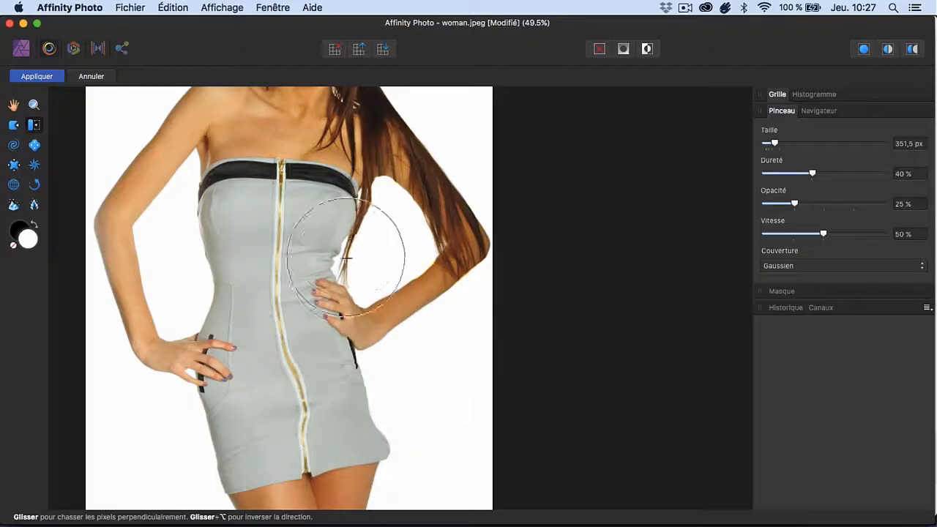
pyautogui.moveTo(346, 257)
pyautogui.mouseDown()
pyautogui.moveTo(341, 234)
pyautogui.moveTo(330, 302)
pyautogui.moveTo(339, 339)
pyautogui.mouseUp()
pyautogui.click(345, 403)
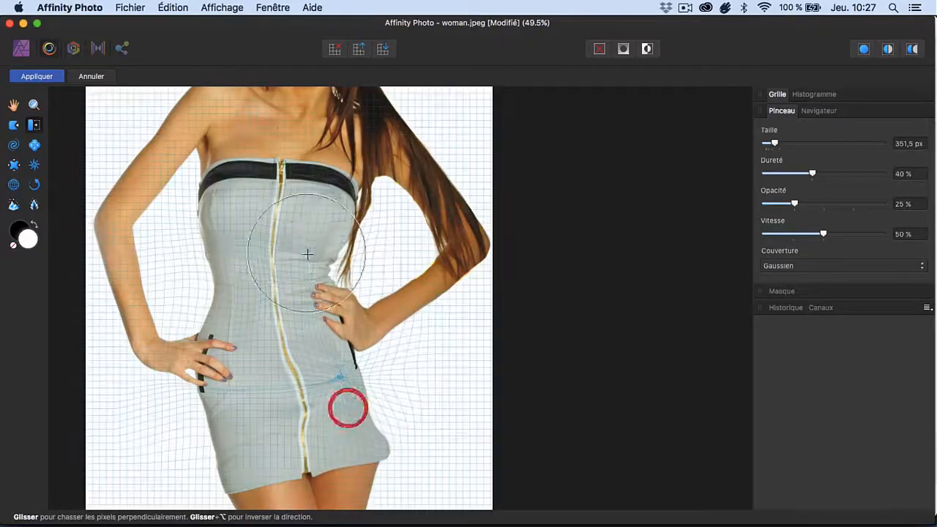
pyautogui.moveTo(358, 378)
pyautogui.mouseDown()
pyautogui.moveTo(336, 351)
pyautogui.moveTo(321, 388)
pyautogui.moveTo(339, 374)
pyautogui.mouseUp()
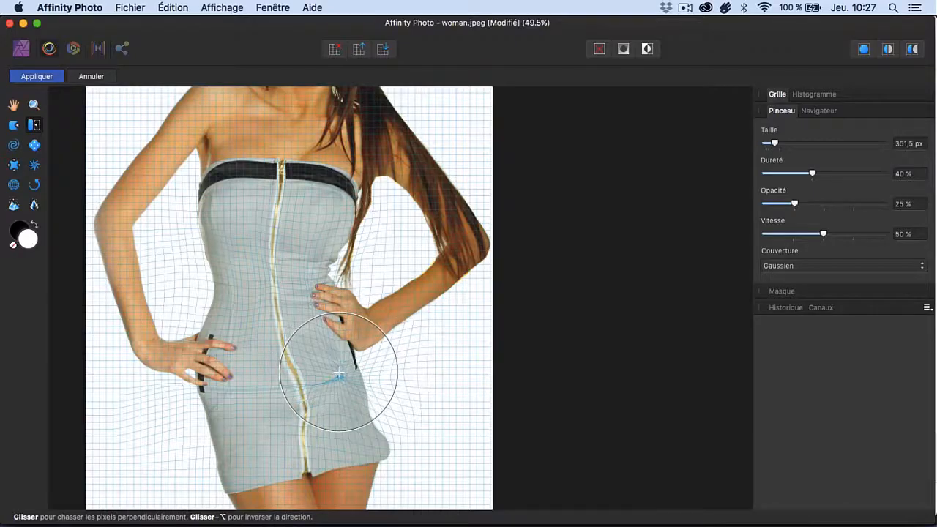
# - Undo the last Push Left strokes and restore the distorted waist with the Reconstruct tool
pyautogui.press('super+z')
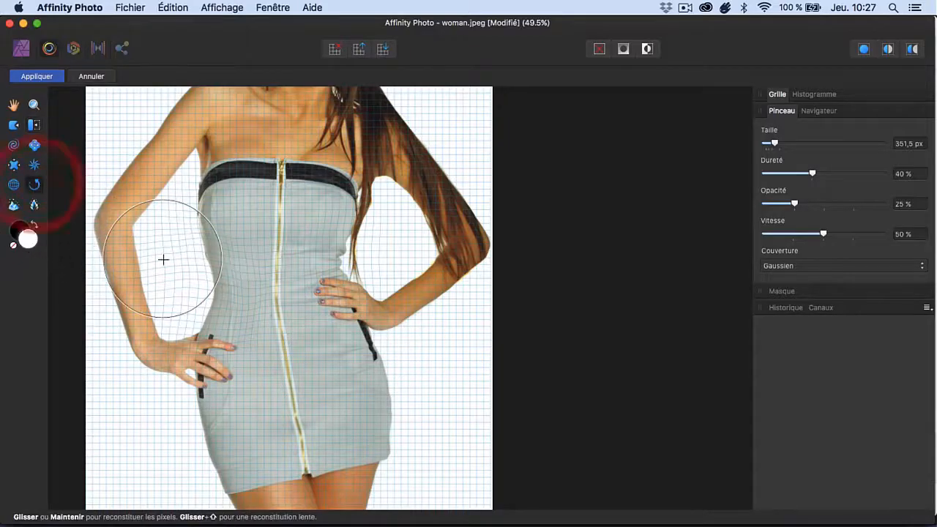
pyautogui.moveTo(209, 293)
pyautogui.mouseDown()
pyautogui.moveTo(180, 245)
pyautogui.moveTo(263, 282)
pyautogui.moveTo(330, 427)
pyautogui.moveTo(234, 429)
pyautogui.moveTo(242, 172)
pyautogui.moveTo(314, 150)
pyautogui.mouseUp()
pyautogui.scroll(3, 296, 203)
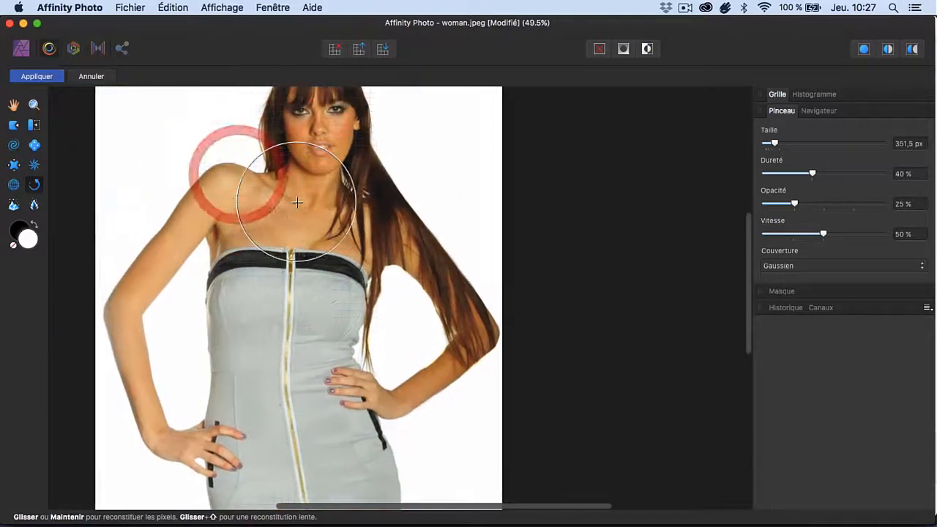
# - Reshape the contours of the upper arm, waist, shoulder and hair with Push Forward strokes
pyautogui.click(14, 126)
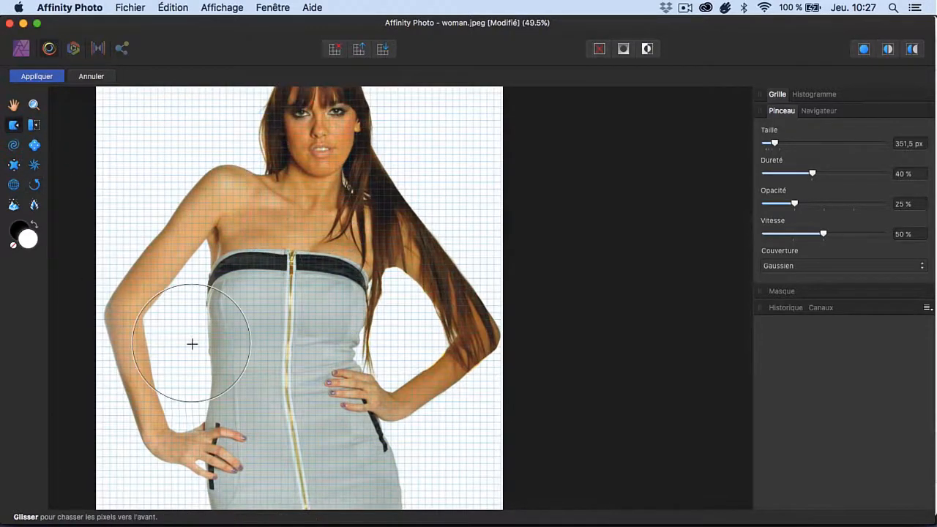
pyautogui.scroll(2, 193, 342)
pyautogui.hscroll(-2, 192, 341)
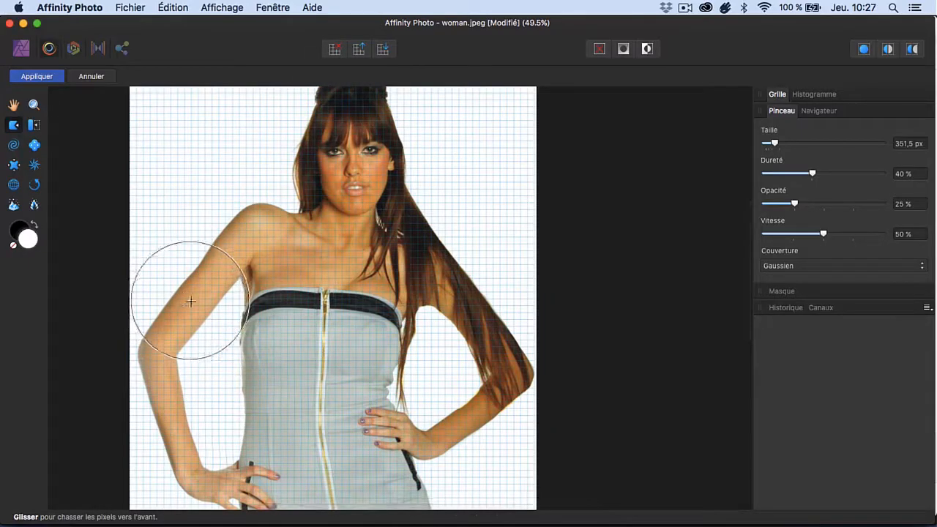
pyautogui.moveTo(183, 297); pyautogui.dragTo(171, 283)
pyautogui.moveTo(245, 391)
pyautogui.mouseDown()
pyautogui.moveTo(234, 407)
pyautogui.moveTo(251, 408)
pyautogui.mouseUp()
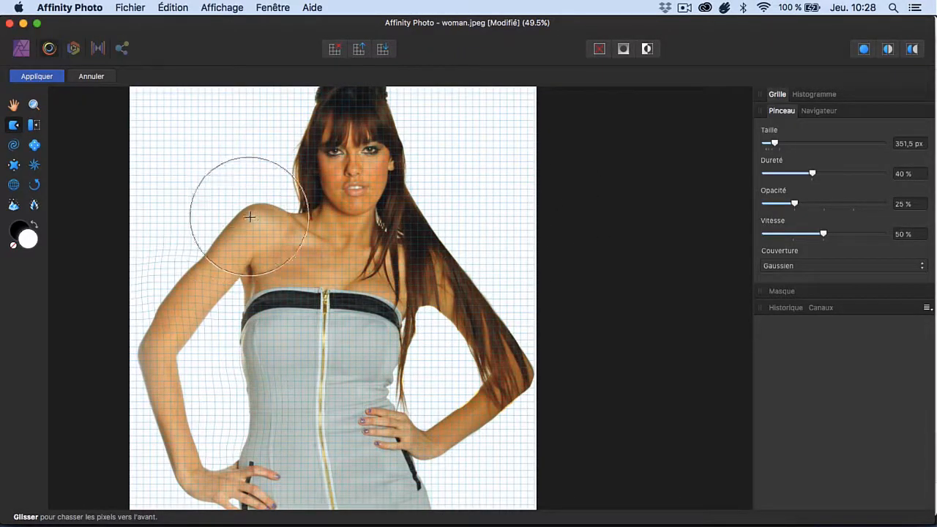
pyautogui.moveTo(252, 218)
pyautogui.mouseDown()
pyautogui.moveTo(248, 197)
pyautogui.moveTo(259, 238)
pyautogui.mouseUp()
pyautogui.moveTo(348, 172)
pyautogui.mouseDown()
pyautogui.moveTo(306, 171)
pyautogui.moveTo(388, 174)
pyautogui.moveTo(268, 171)
pyautogui.moveTo(450, 182)
pyautogui.moveTo(278, 171)
pyautogui.moveTo(314, 136)
pyautogui.moveTo(374, 150)
pyautogui.moveTo(226, 255)
pyautogui.moveTo(161, 370)
pyautogui.moveTo(283, 441)
pyautogui.moveTo(302, 297)
pyautogui.moveTo(345, 361)
pyautogui.mouseUp()
# - Try pushing the dress's waist edge inward with a resized Push Forward brush
pyautogui.click(34, 186)
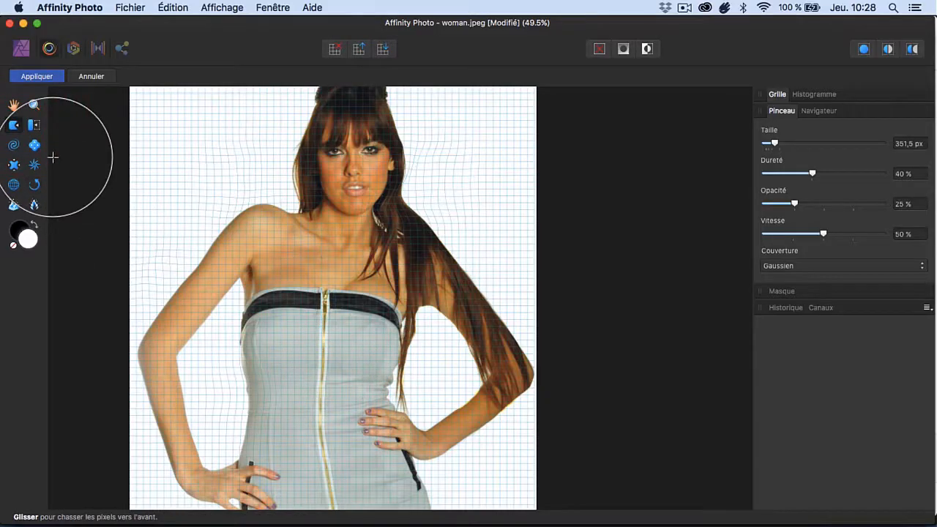
pyautogui.moveTo(348, 275); pyautogui.dragTo(391, 275)
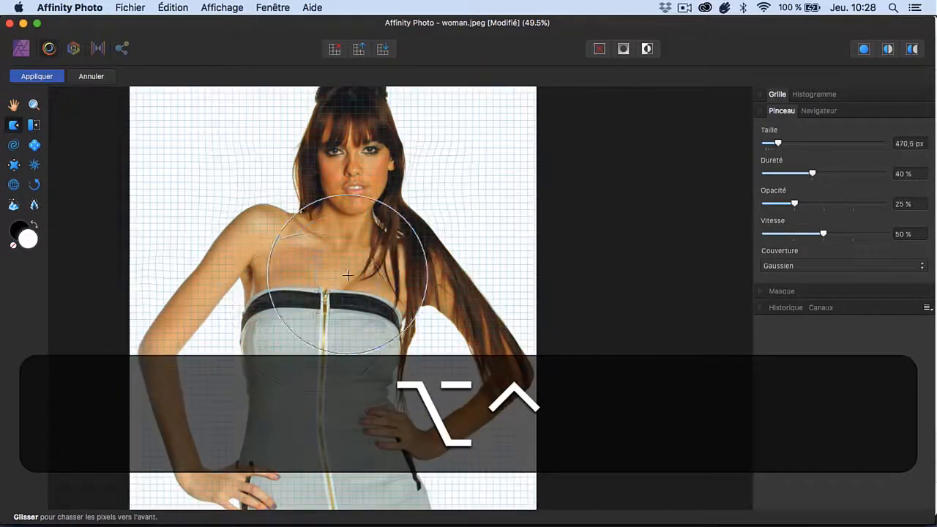
pyautogui.moveTo(244, 394)
pyautogui.mouseDown()
pyautogui.moveTo(275, 397)
pyautogui.moveTo(245, 397)
pyautogui.moveTo(276, 414)
pyautogui.moveTo(265, 414)
pyautogui.moveTo(276, 413)
pyautogui.moveTo(265, 413)
pyautogui.moveTo(259, 383)
pyautogui.mouseUp()
pyautogui.press('super+z')
pyautogui.press('super+z')
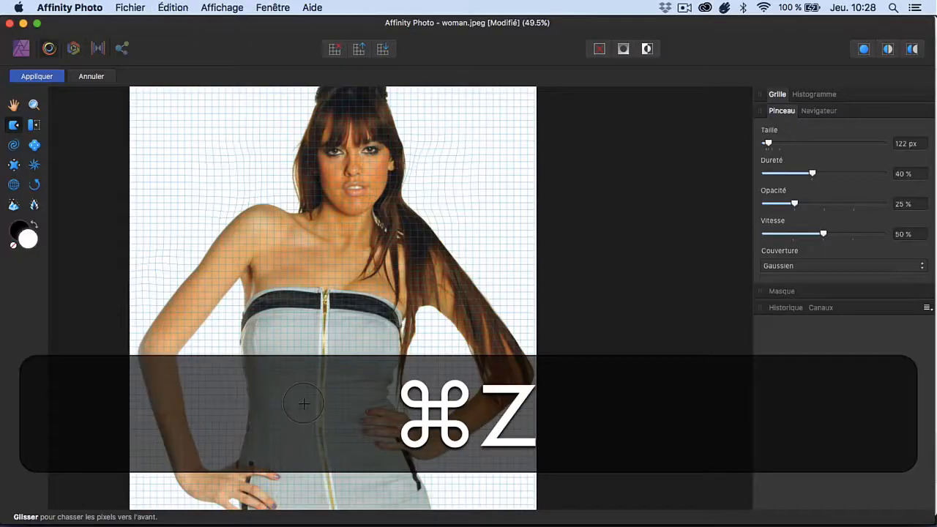
# - Reshape the dress's waist edge with a 705.8 px Push Forward brush, undoing the earlier strokes
pyautogui.moveTo(303, 403); pyautogui.dragTo(403, 404)
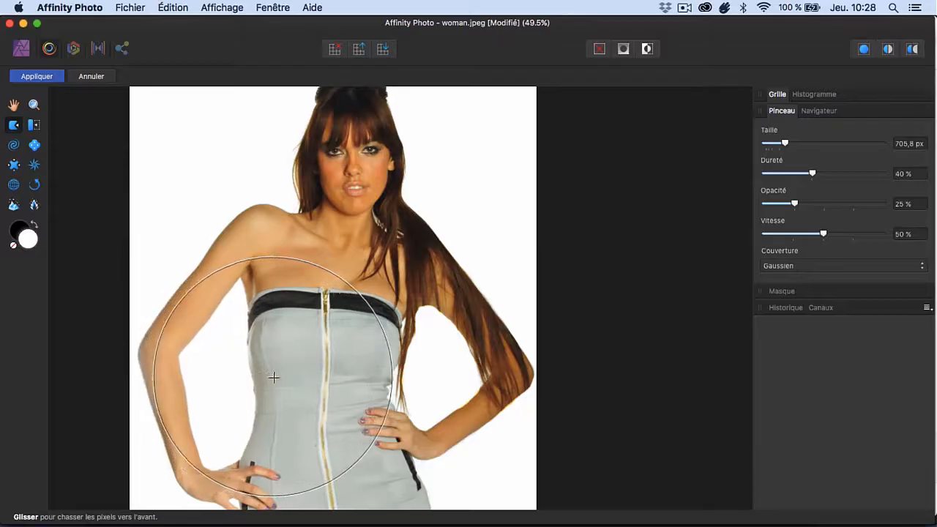
pyautogui.moveTo(273, 378); pyautogui.dragTo(276, 377)
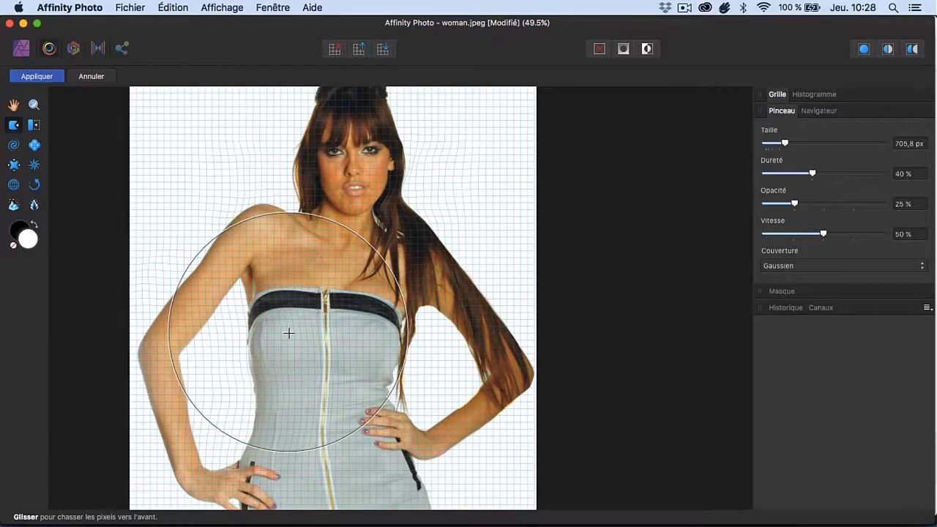
pyautogui.scroll(-3, 289, 333)
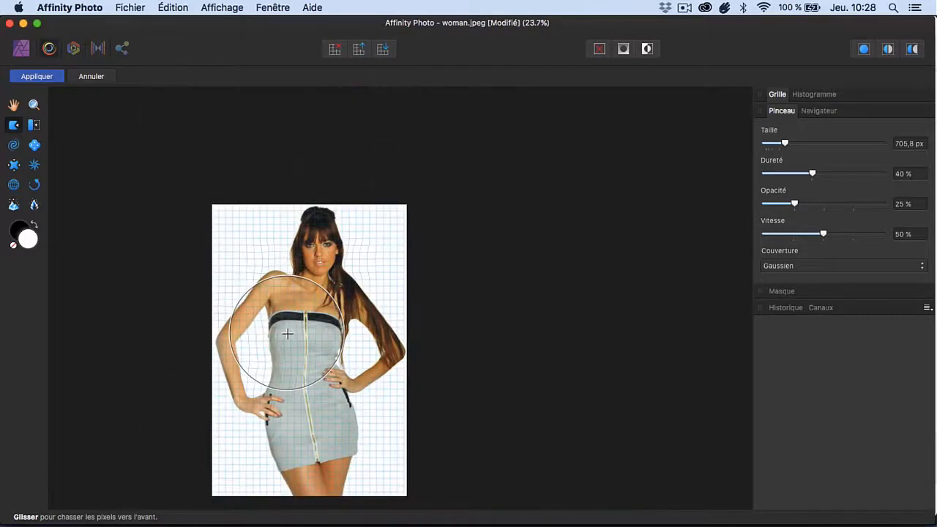
pyautogui.press('super+z')
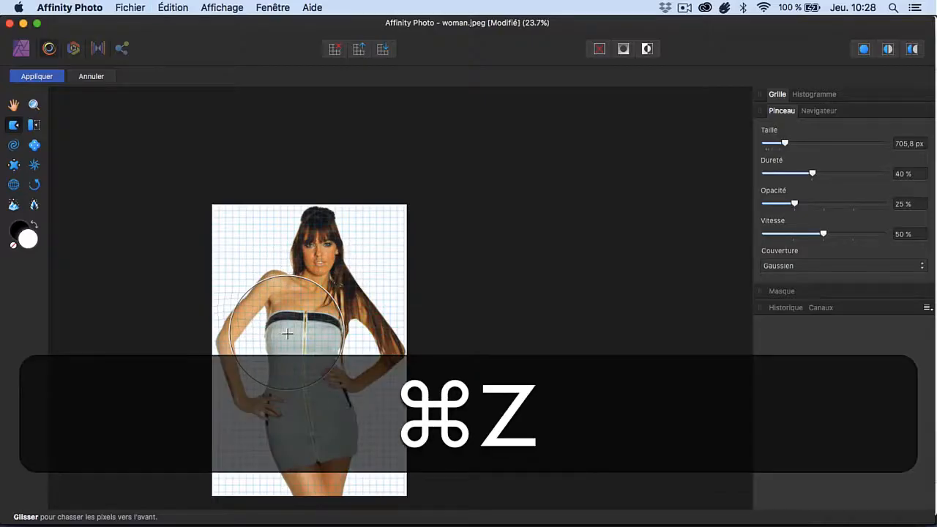
pyautogui.scroll(4, 287, 333)
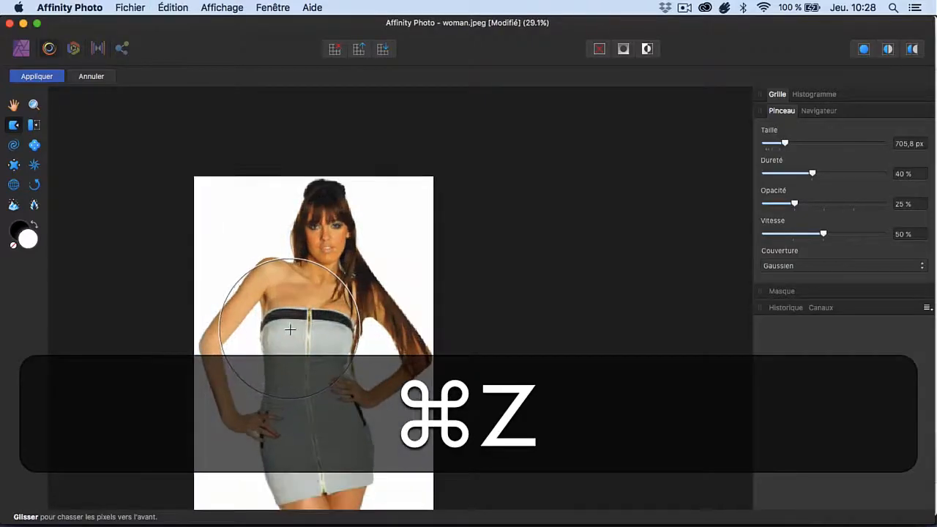
# - Twist the woman's head with the Twirl tool and restore it with the Reconstruct tool
pyautogui.click(13, 145)
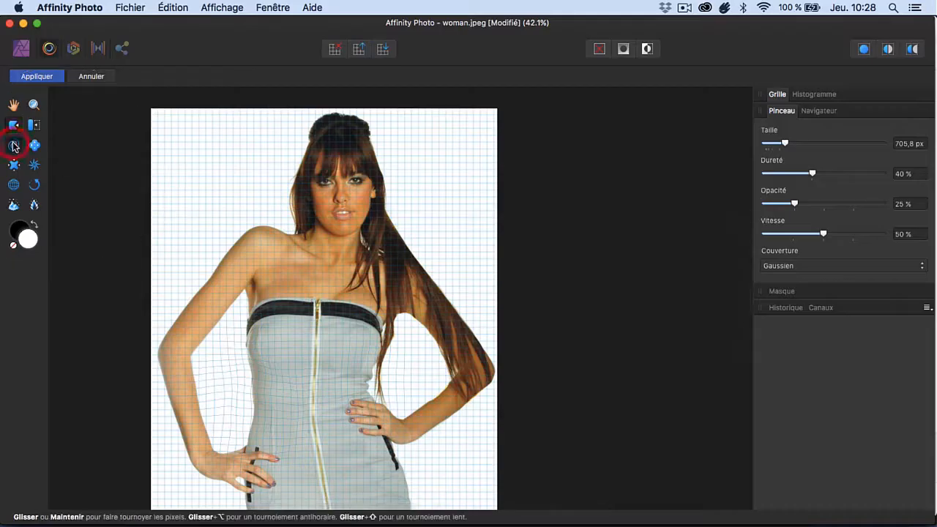
pyautogui.click(343, 187)
pyautogui.moveTo(344, 188); pyautogui.dragTo(343, 188)
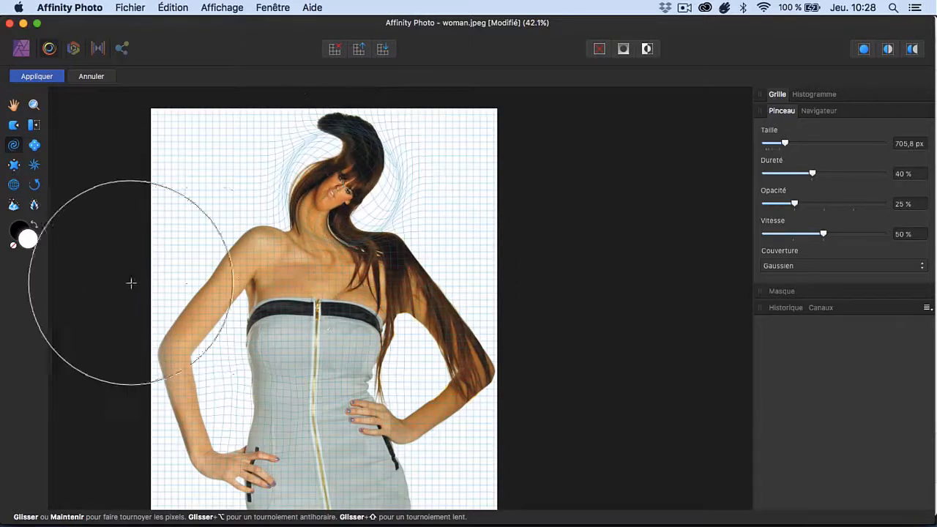
pyautogui.click(33, 184)
pyautogui.moveTo(336, 183); pyautogui.dragTo(345, 195)
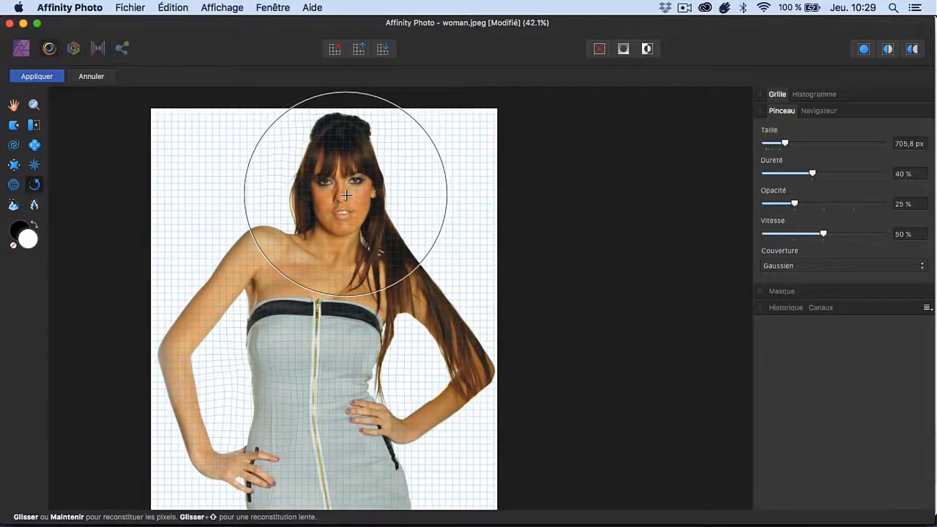
# - Apply the Pinch tool to the bust area of the dress with a 329.4 px brush
pyautogui.click(35, 147)
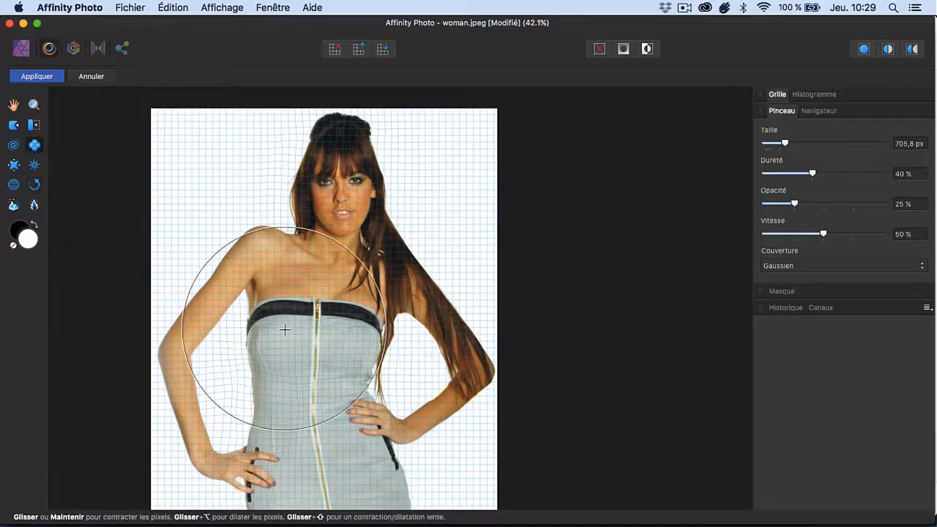
pyautogui.scroll(-3, 285, 330)
pyautogui.scroll(5, 284, 330)
pyautogui.moveTo(285, 330); pyautogui.dragTo(271, 328)
pyautogui.moveTo(173, 304)
pyautogui.mouseDown()
pyautogui.moveTo(171, 278)
pyautogui.moveTo(168, 297)
pyautogui.moveTo(184, 300)
pyautogui.mouseUp()
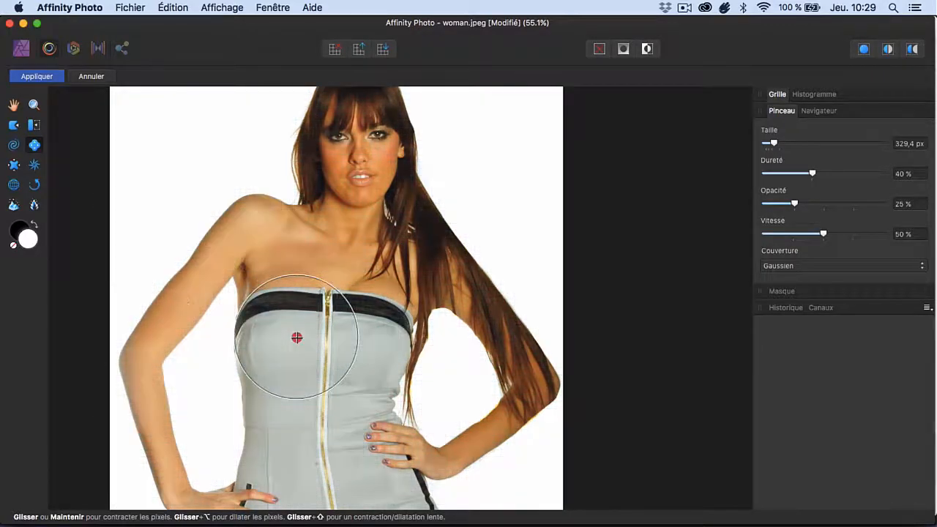
pyautogui.moveTo(296, 337); pyautogui.dragTo(297, 338)
pyautogui.click(297, 337)
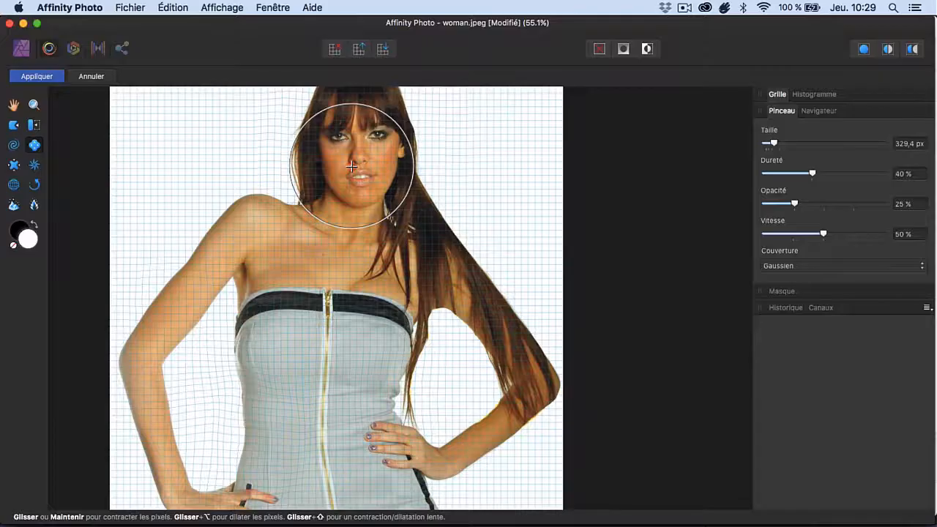
# - Try distorting the woman's face with the Pinch and Punch tools and revert the changes
pyautogui.moveTo(351, 166); pyautogui.dragTo(353, 167)
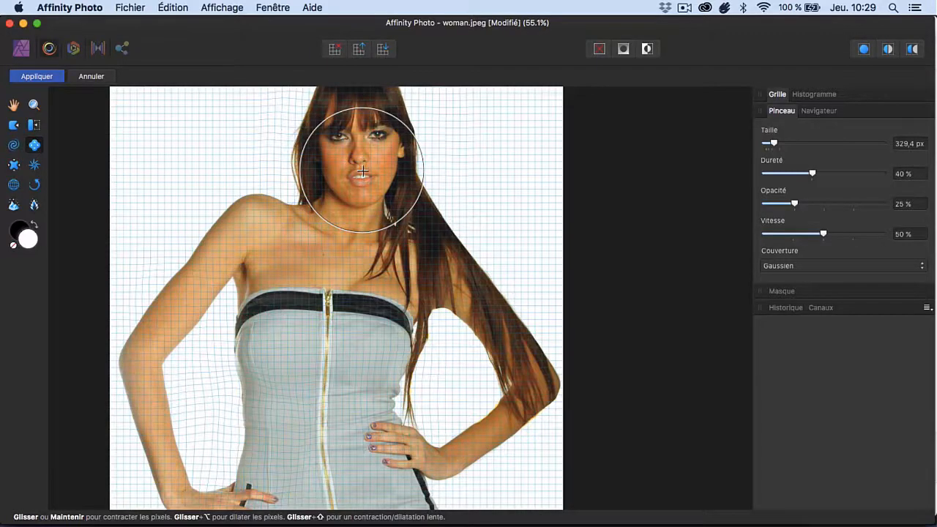
pyautogui.press('super+z')
pyautogui.click(15, 166)
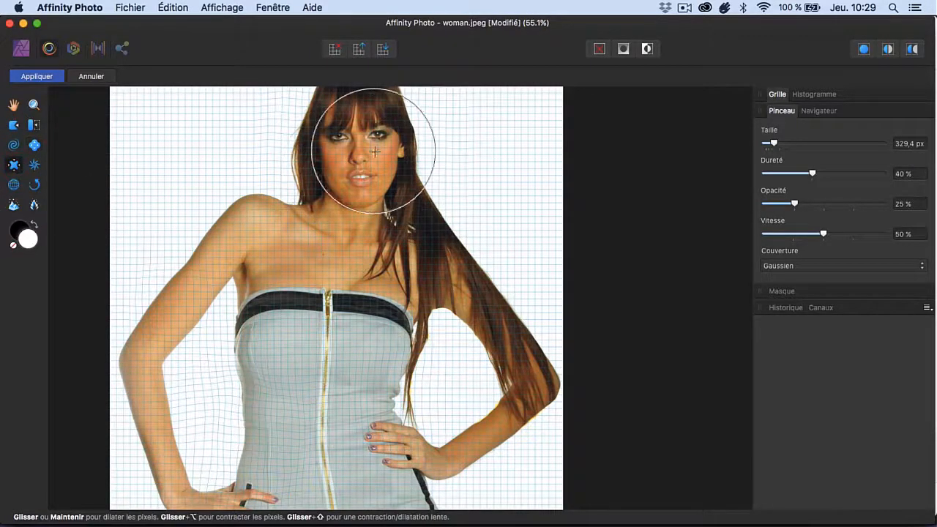
pyautogui.moveTo(353, 152); pyautogui.dragTo(353, 152)
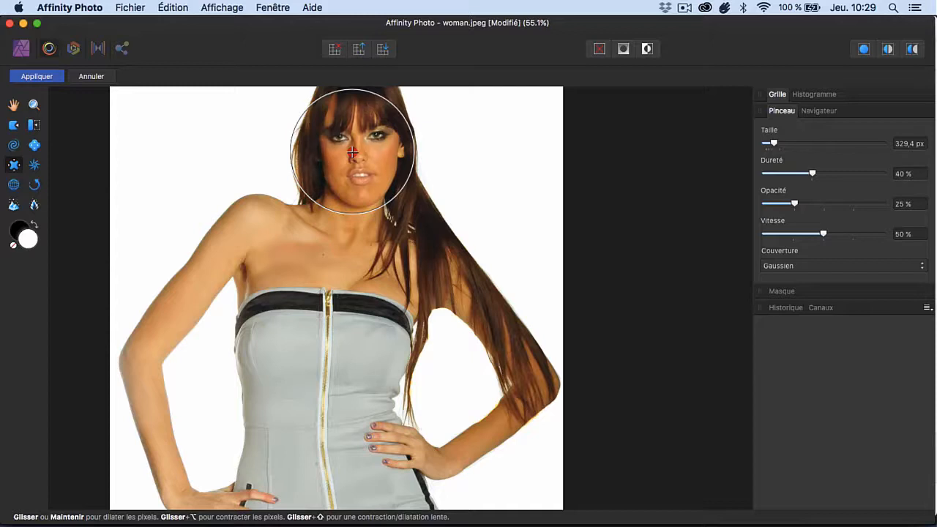
pyautogui.moveTo(352, 152); pyautogui.dragTo(361, 149)
pyautogui.click(34, 185)
# - Retouch the woman's nose with the Punch tool using a 125.5 px brush
pyautogui.scroll(5, 362, 150)
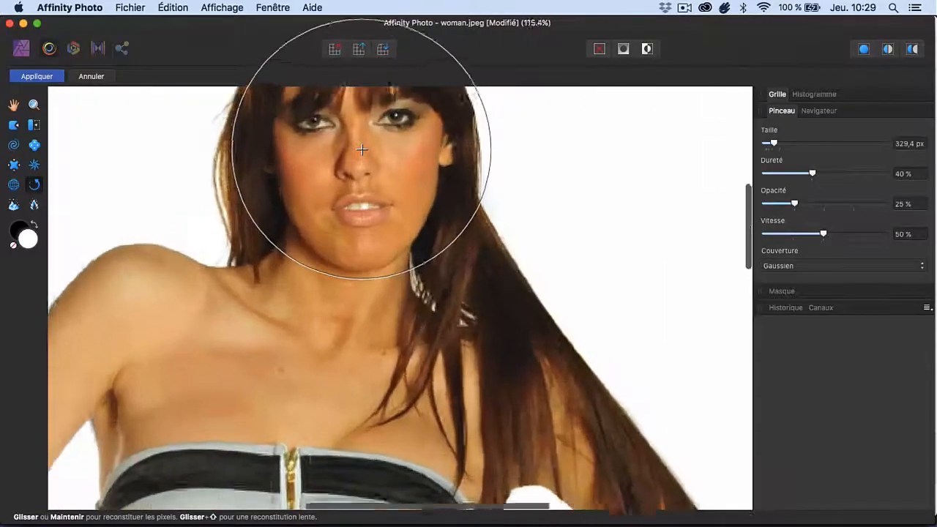
pyautogui.click(13, 167)
pyautogui.moveTo(260, 213); pyautogui.dragTo(173, 213)
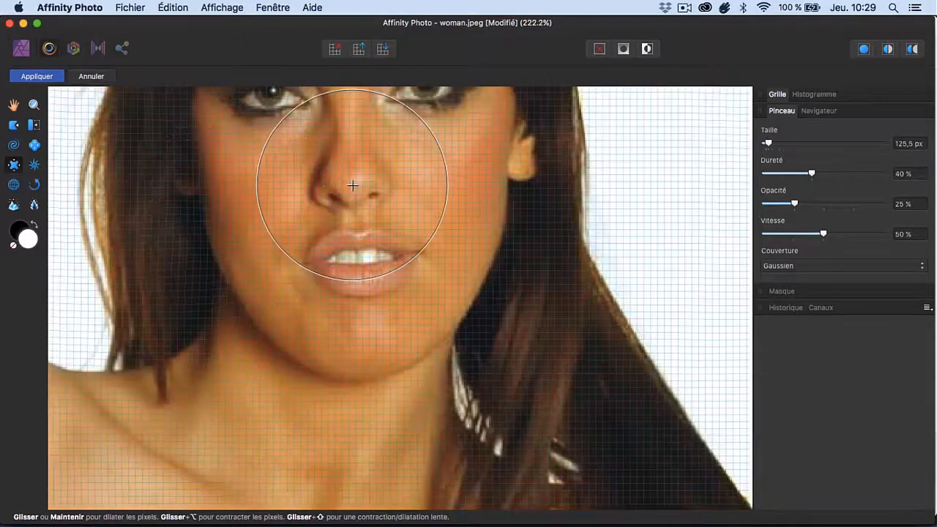
pyautogui.moveTo(353, 185)
pyautogui.mouseDown()
pyautogui.moveTo(340, 185)
pyautogui.moveTo(365, 178)
pyautogui.mouseUp()
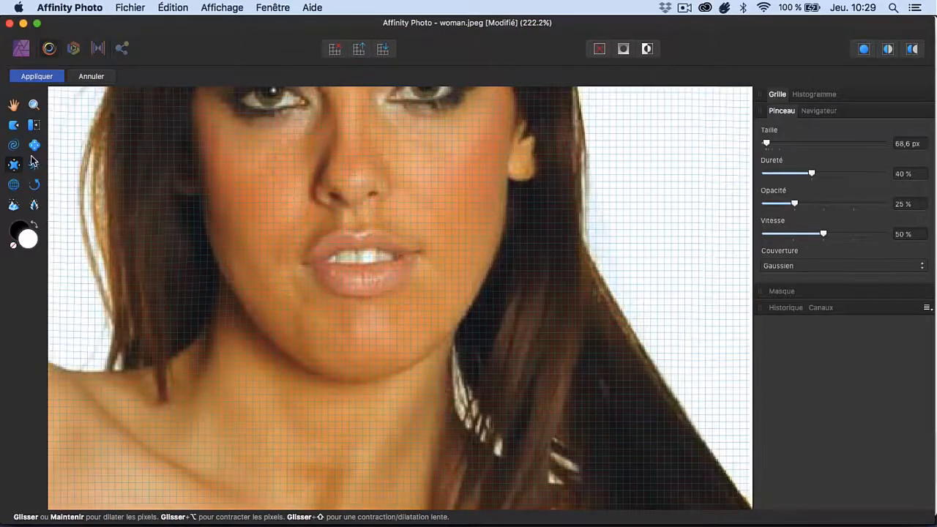
# - Apply the Pinch tool to both eyes with a 68.6 px brush
pyautogui.scroll(5, 341, 224)
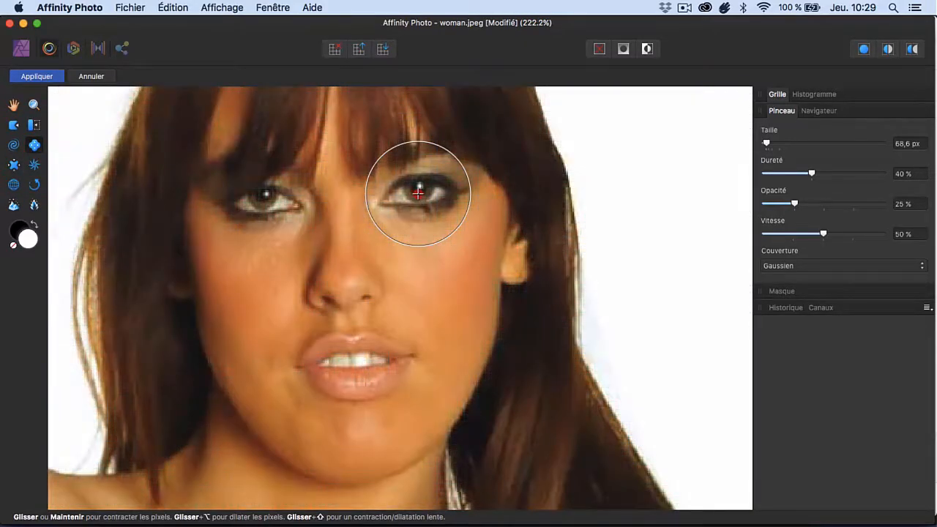
pyautogui.click(418, 192)
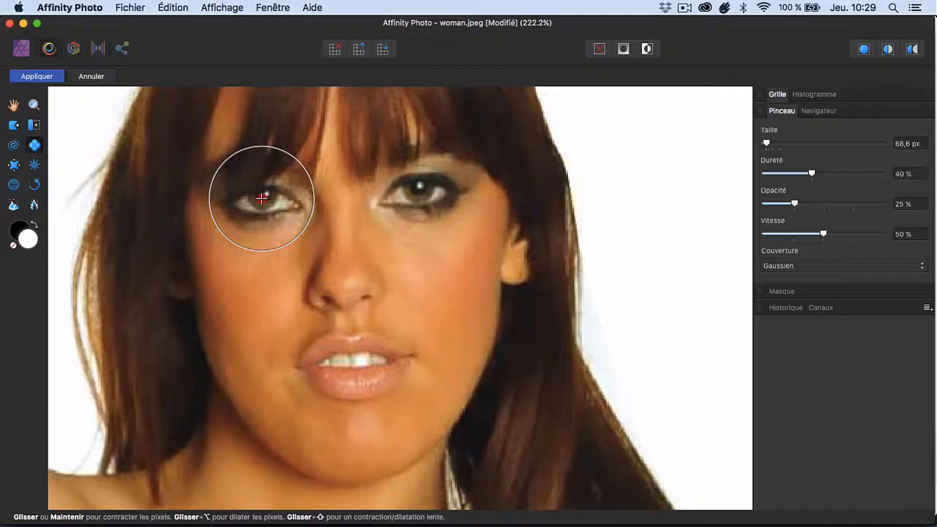
pyautogui.click(263, 197)
pyautogui.scroll(-5, 391, 256)
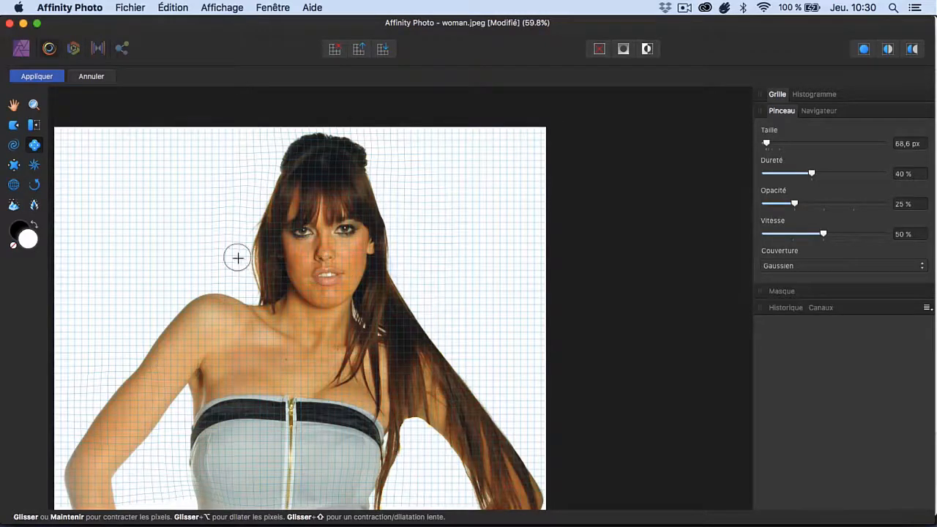
# - Distort the upper arm and the dress's zipper with the Turbulence tool using a 252.9 px brush
pyautogui.scroll(-2, 115, 240)
pyautogui.click(35, 166)
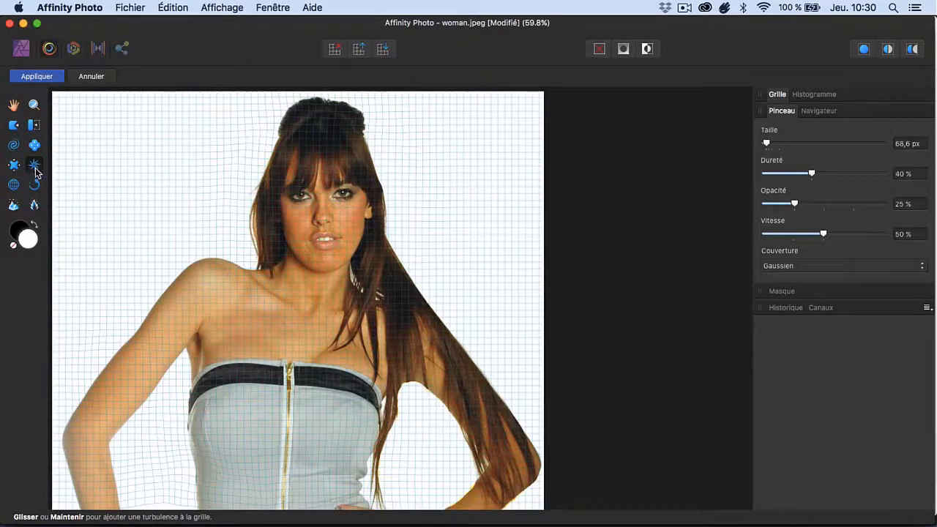
pyautogui.keyDown('ctrl'); pyautogui.keyDown('alt'); pyautogui.moveTo(364, 179); pyautogui.dragTo(375, 178); pyautogui.keyUp('alt'); pyautogui.keyUp('ctrl')
pyautogui.moveTo(224, 296)
pyautogui.mouseDown()
pyautogui.moveTo(181, 260)
pyautogui.moveTo(212, 317)
pyautogui.moveTo(136, 290)
pyautogui.moveTo(121, 336)
pyautogui.moveTo(240, 303)
pyautogui.moveTo(209, 265)
pyautogui.moveTo(227, 241)
pyautogui.moveTo(275, 282)
pyautogui.mouseUp()
pyautogui.scroll(5, 168, 293)
pyautogui.scroll(-5, 274, 282)
pyautogui.scroll(-3, 275, 281)
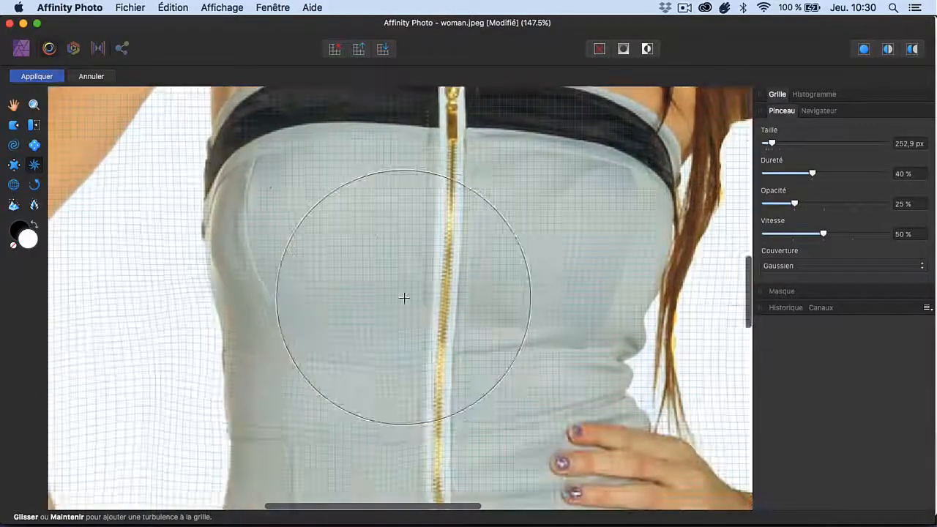
pyautogui.moveTo(404, 297)
pyautogui.mouseDown()
pyautogui.moveTo(453, 300)
pyautogui.moveTo(603, 245)
pyautogui.moveTo(458, 274)
pyautogui.mouseUp()
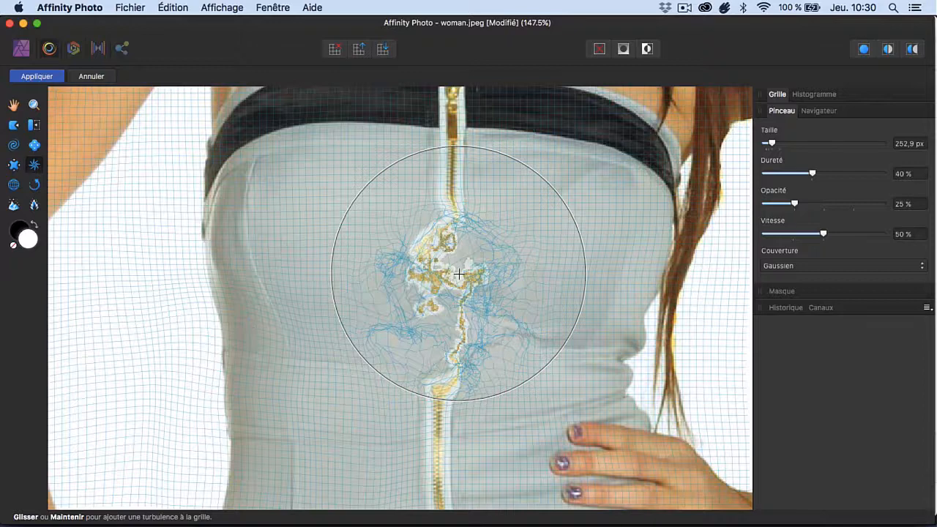
pyautogui.moveTo(458, 274)
pyautogui.mouseDown()
pyautogui.moveTo(419, 256)
pyautogui.moveTo(457, 300)
pyautogui.mouseUp()
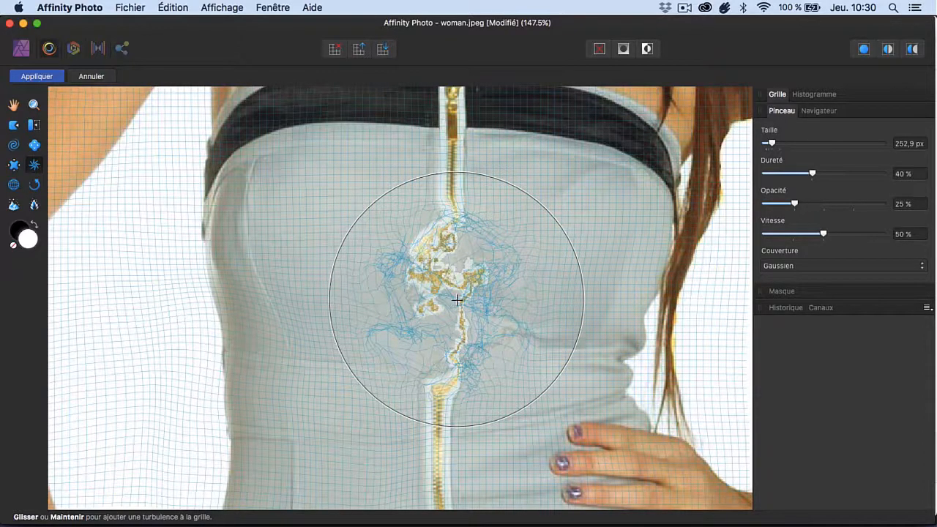
# - Restore the turbulent zipper, upper arm and bust area with the Reconstruct tool
pyautogui.press('alt+super+z')
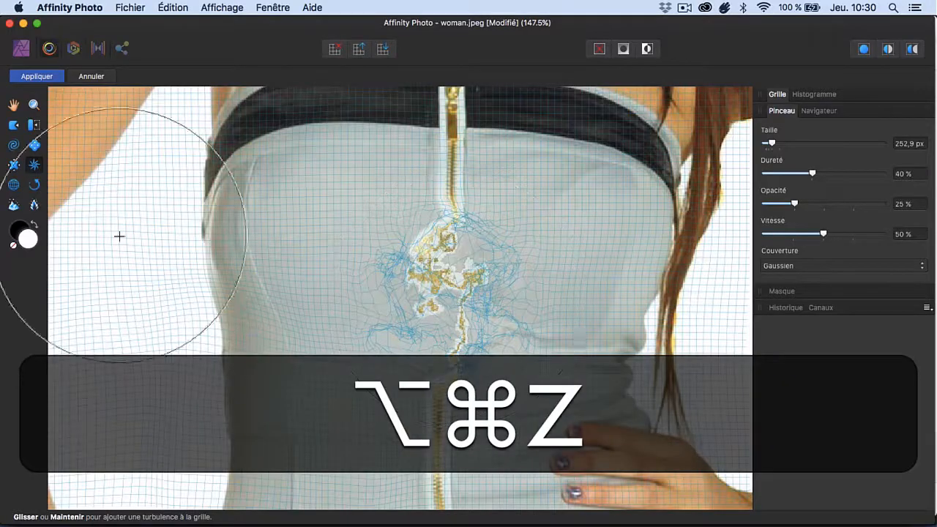
pyautogui.click(34, 185)
pyautogui.moveTo(500, 313)
pyautogui.mouseDown()
pyautogui.moveTo(445, 275)
pyautogui.moveTo(429, 212)
pyautogui.mouseUp()
pyautogui.scroll(-8, 429, 318)
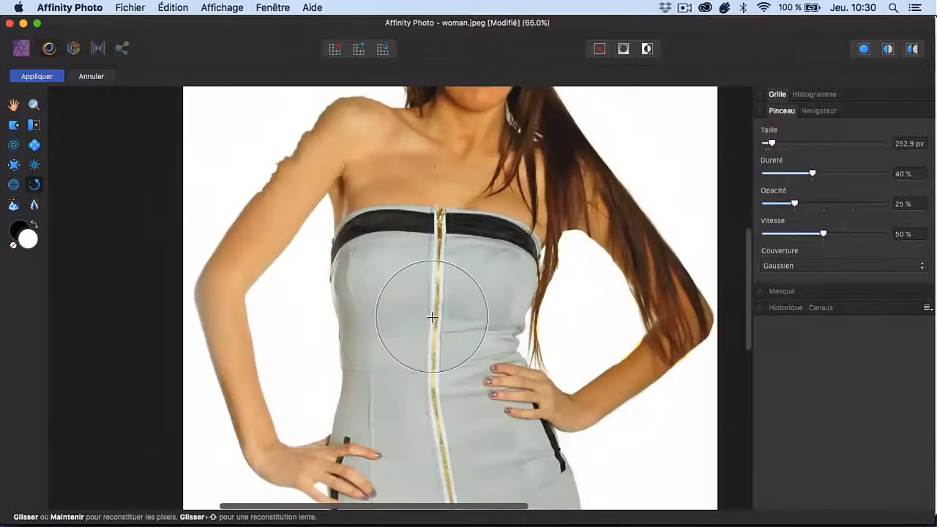
pyautogui.moveTo(361, 222); pyautogui.dragTo(310, 309)
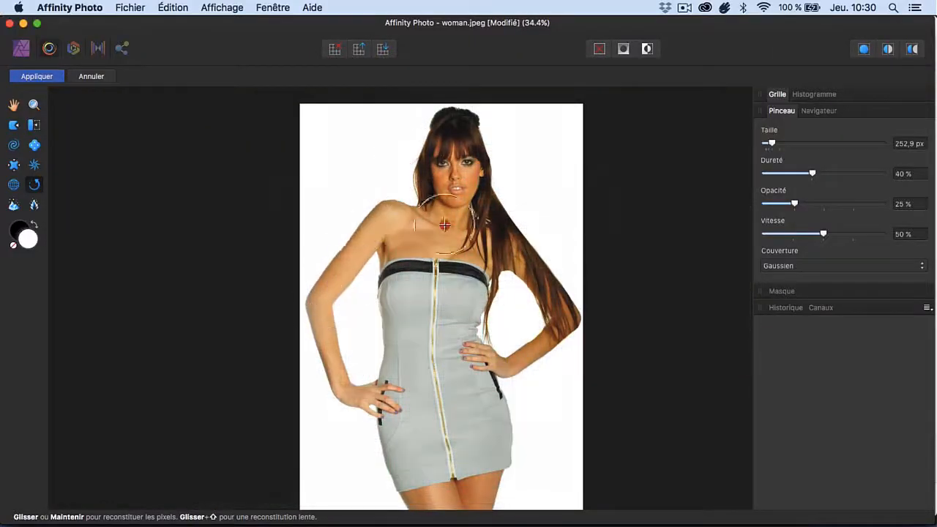
pyautogui.moveTo(406, 265); pyautogui.dragTo(396, 299)
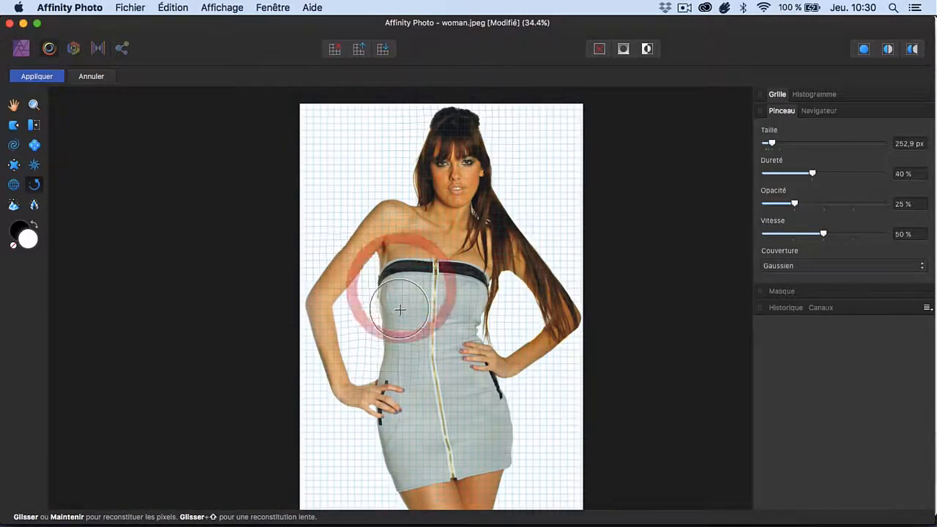
# - Try reshaping the unprotected upper arm with the Push Forward tool and undo the stroke
pyautogui.scroll(5, 397, 303)
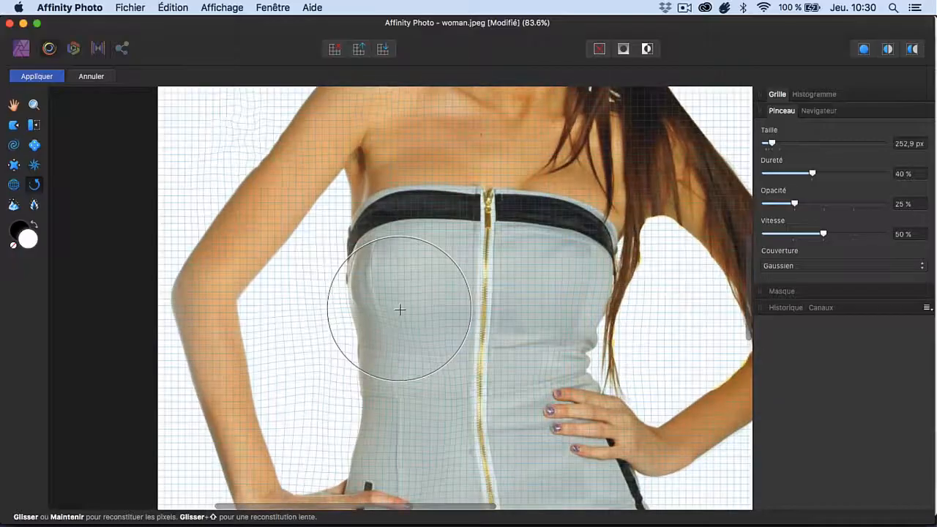
pyautogui.scroll(3, 400, 310)
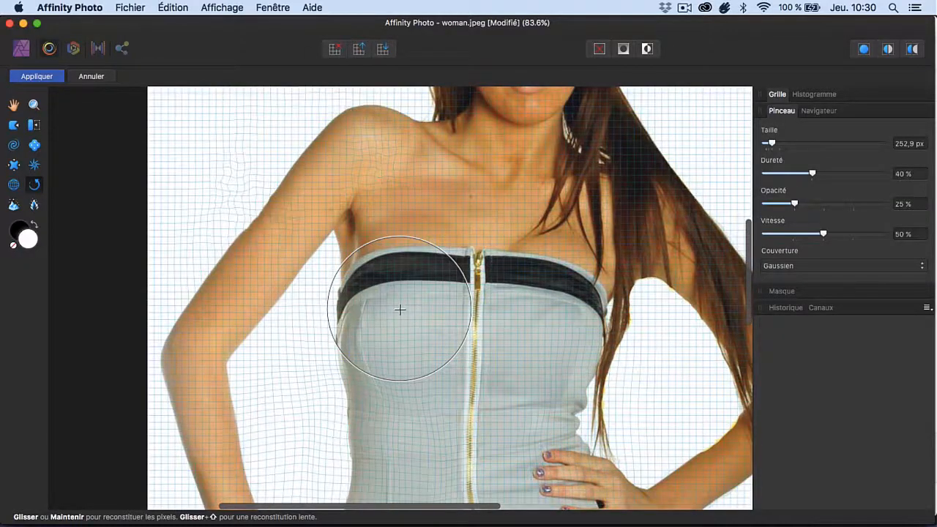
pyautogui.scroll(3, 398, 310)
pyautogui.hscroll(5, 398, 309)
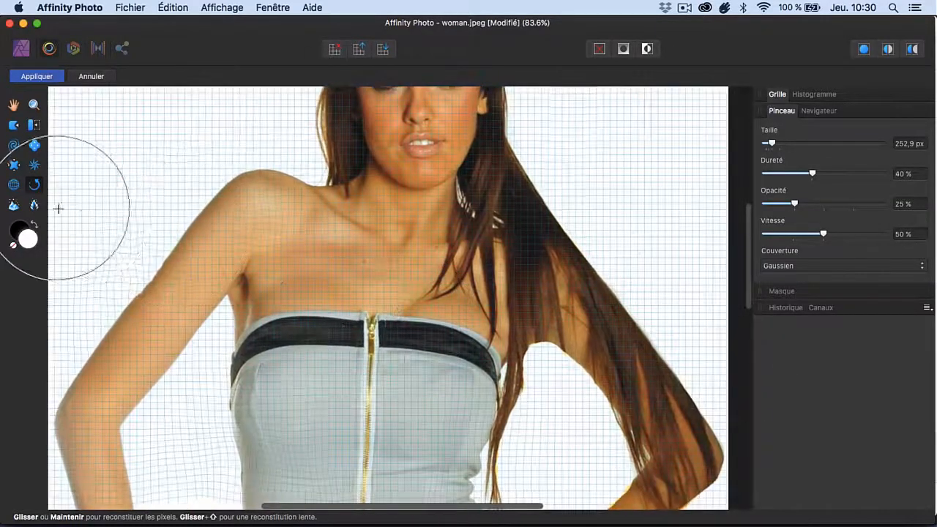
pyautogui.click(15, 206)
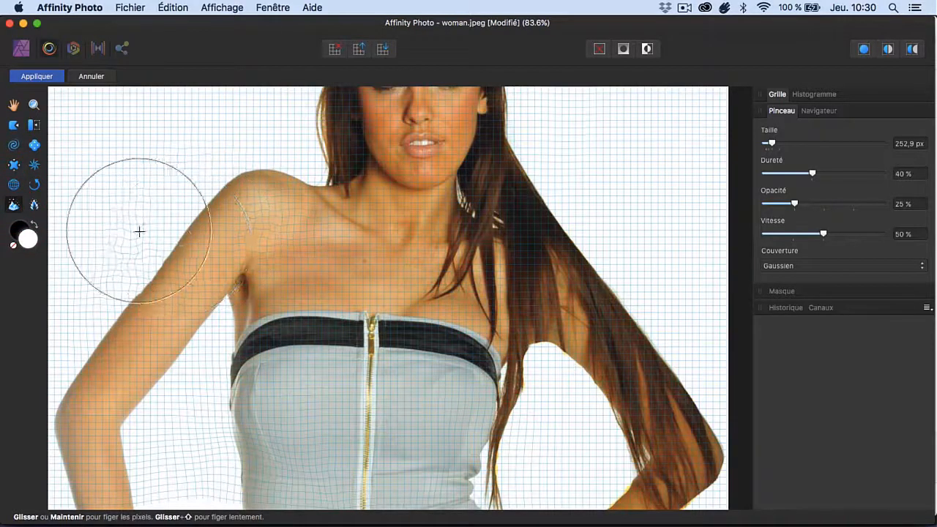
pyautogui.click(15, 126)
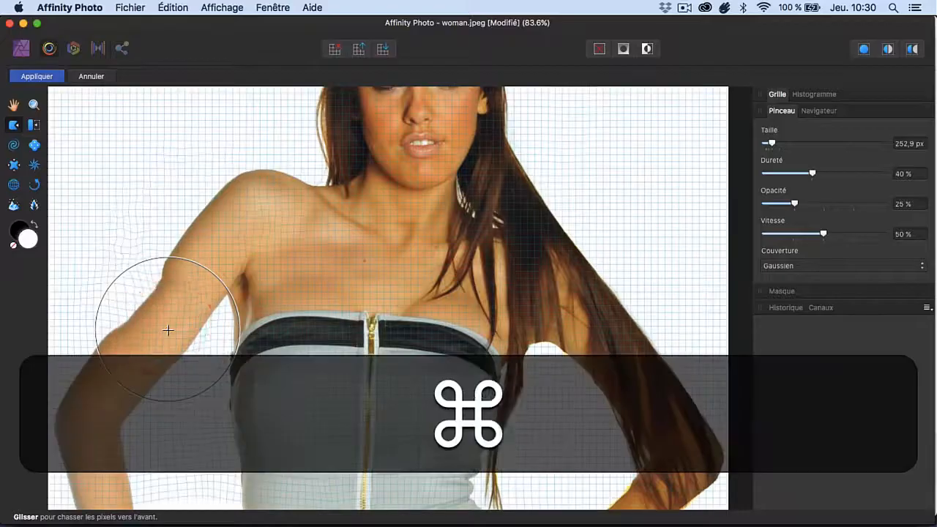
pyautogui.press('super+z')
# - Freeze the upper arm and shoulder with a 202.1 px mask brush and switch to the Push Forward tool
pyautogui.click(14, 207)
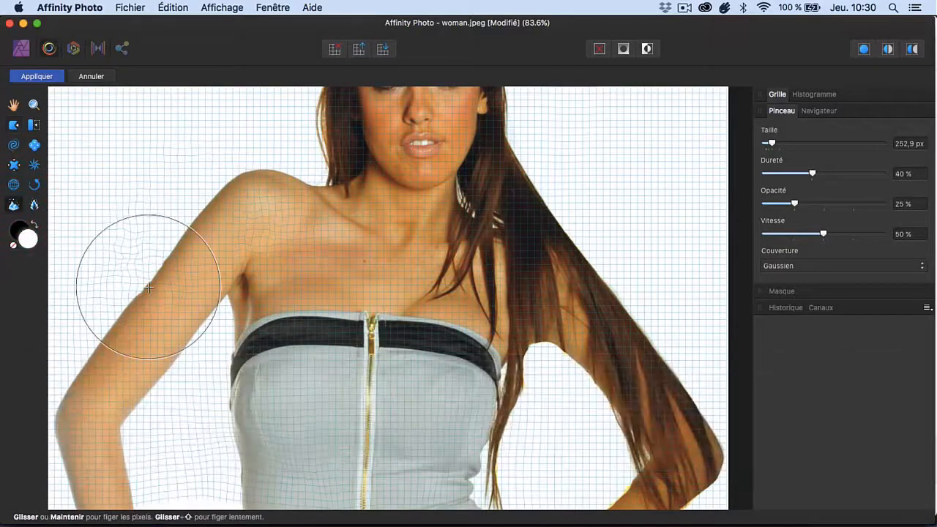
pyautogui.moveTo(151, 288)
pyautogui.mouseDown()
pyautogui.moveTo(142, 289)
pyautogui.moveTo(142, 339)
pyautogui.moveTo(121, 380)
pyautogui.moveTo(173, 293)
pyautogui.moveTo(268, 192)
pyautogui.mouseUp()
pyautogui.click(14, 125)
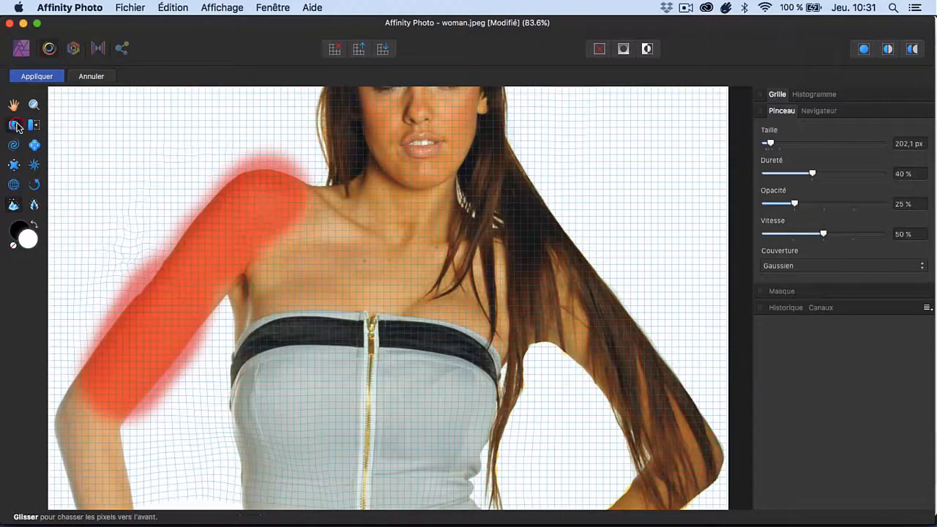
# - Push pixels with the Push Forward tool across the frozen upper arm and the adjacent unprotected background, armpit and dress edge
pyautogui.moveTo(122, 247)
pyautogui.mouseDown()
pyautogui.moveTo(197, 313)
pyautogui.moveTo(119, 253)
pyautogui.moveTo(142, 340)
pyautogui.moveTo(130, 343)
pyautogui.moveTo(124, 334)
pyautogui.moveTo(140, 350)
pyautogui.moveTo(337, 429)
pyautogui.moveTo(177, 364)
pyautogui.moveTo(107, 312)
pyautogui.moveTo(316, 424)
pyautogui.moveTo(238, 393)
pyautogui.moveTo(103, 311)
pyautogui.mouseUp()
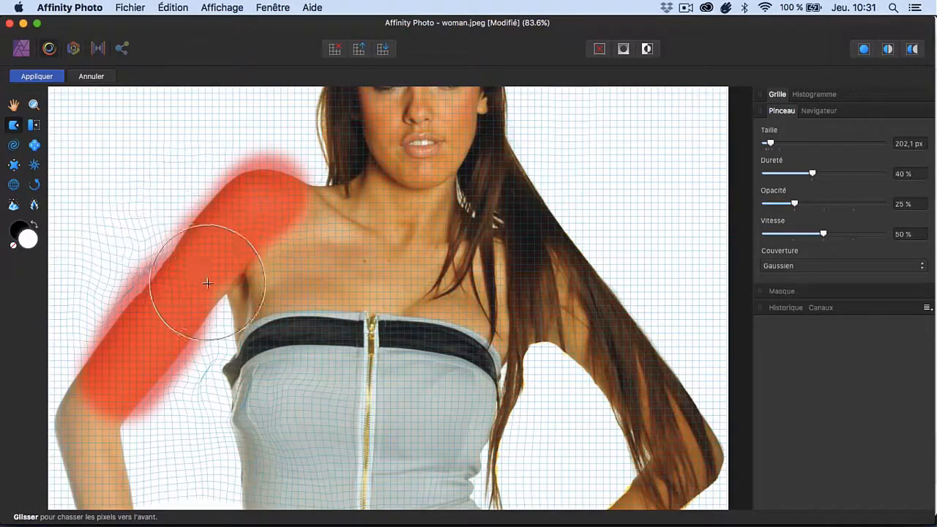
pyautogui.scroll(3, 222, 292)
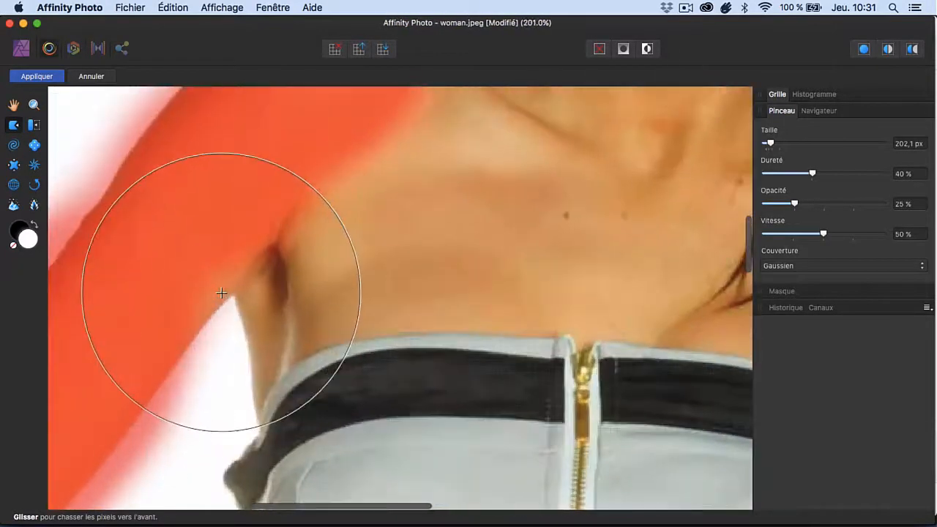
pyautogui.scroll(-4, 222, 292)
pyautogui.moveTo(214, 279); pyautogui.dragTo(289, 324)
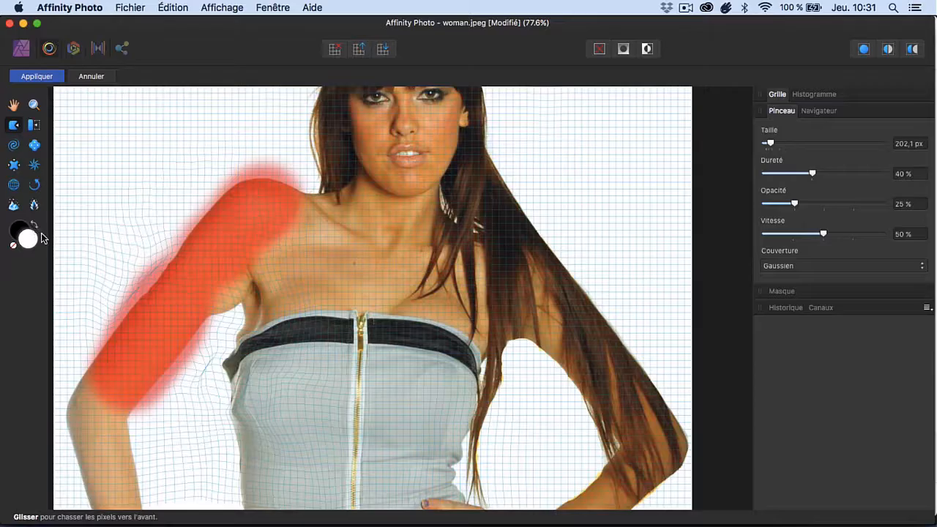
# - Thaw the frozen upper arm and shoulder, and restore the distorted armpit and dress edge with the Reconstruct tool
pyautogui.click(34, 205)
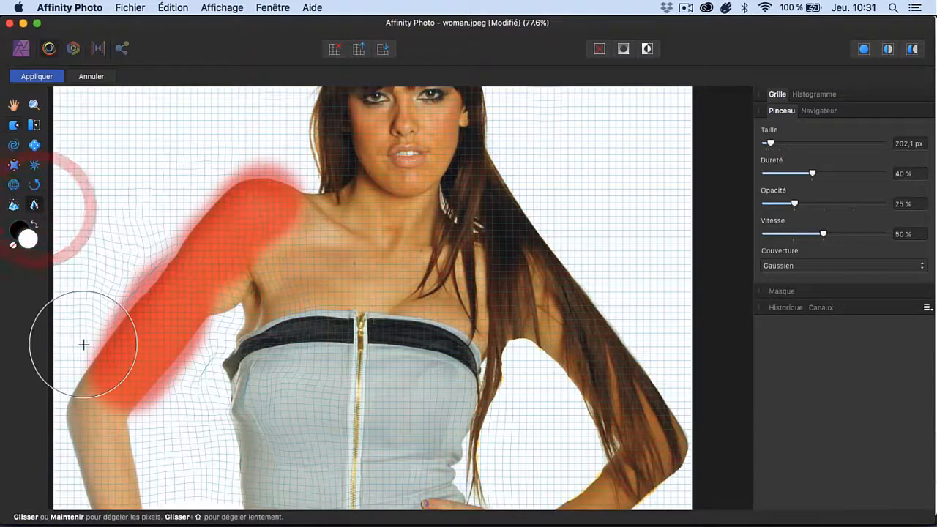
pyautogui.moveTo(84, 341)
pyautogui.mouseDown()
pyautogui.moveTo(119, 372)
pyautogui.moveTo(163, 275)
pyautogui.moveTo(124, 385)
pyautogui.moveTo(137, 384)
pyautogui.moveTo(228, 249)
pyautogui.moveTo(190, 331)
pyautogui.moveTo(275, 221)
pyautogui.moveTo(195, 225)
pyautogui.moveTo(214, 202)
pyautogui.moveTo(230, 227)
pyautogui.mouseUp()
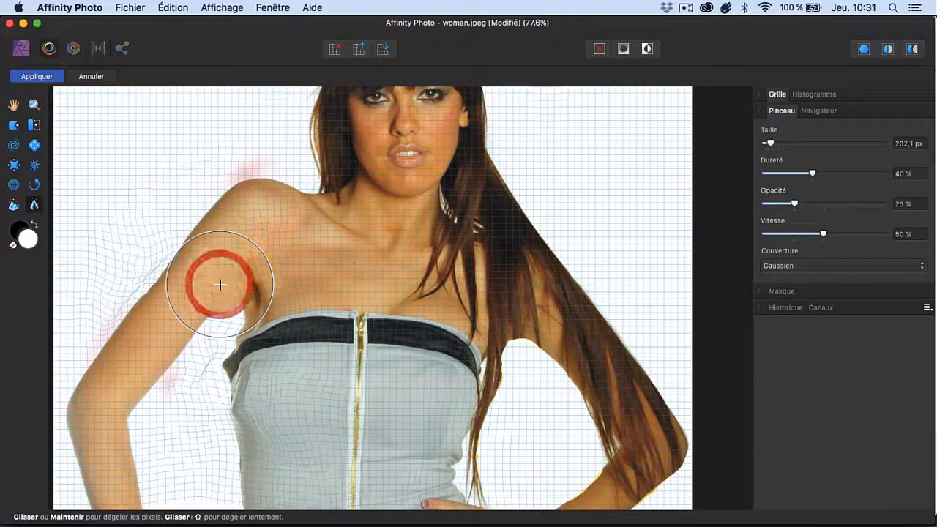
pyautogui.click(34, 184)
pyautogui.moveTo(189, 276)
pyautogui.mouseDown()
pyautogui.moveTo(227, 293)
pyautogui.moveTo(194, 353)
pyautogui.moveTo(246, 345)
pyautogui.moveTo(227, 323)
pyautogui.moveTo(220, 376)
pyautogui.moveTo(248, 438)
pyautogui.moveTo(157, 307)
pyautogui.moveTo(93, 336)
pyautogui.moveTo(209, 230)
pyautogui.moveTo(286, 215)
pyautogui.moveTo(297, 270)
pyautogui.mouseUp()
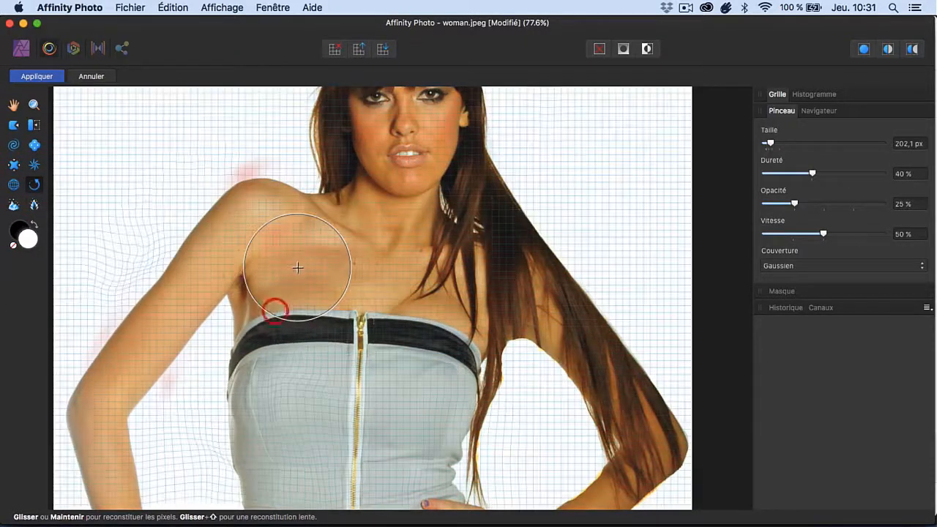
pyautogui.scroll(-5, 296, 270)
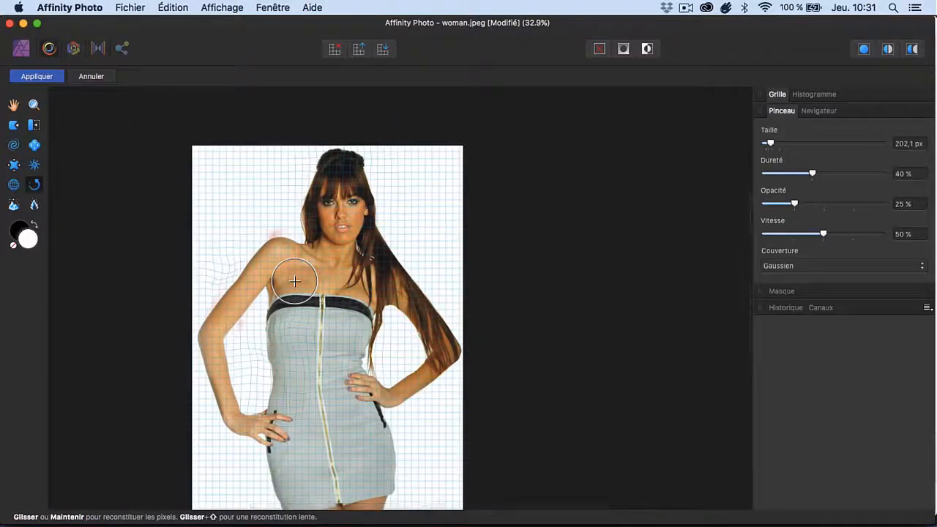